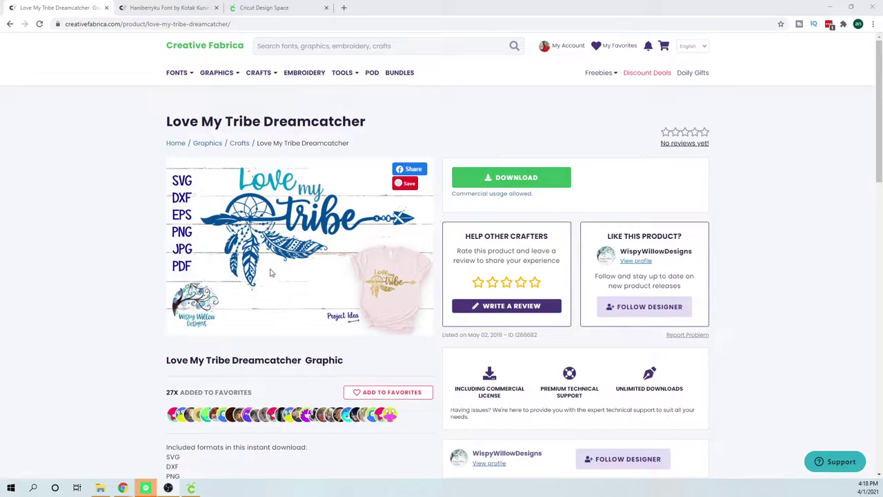
- Download the Love My Tribe Dreamcatcher SVG files from Creative Fabrica as a zip
click(502, 181)
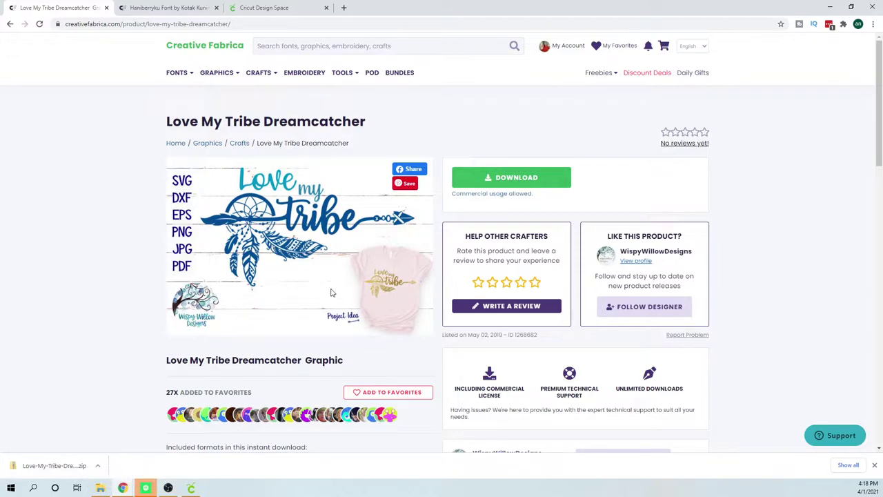
- Show the downloaded zip in its folder and open its LoveMyTribe folder
click(97, 466)
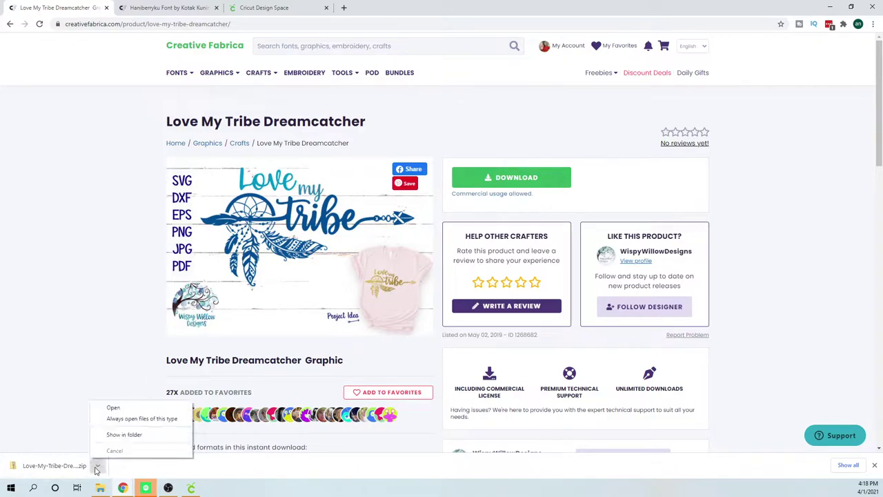
click(115, 435)
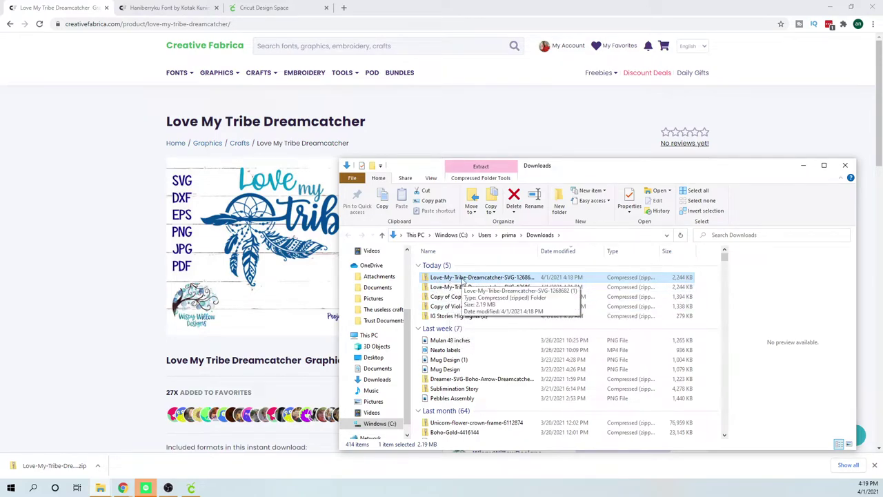
double_click(463, 277)
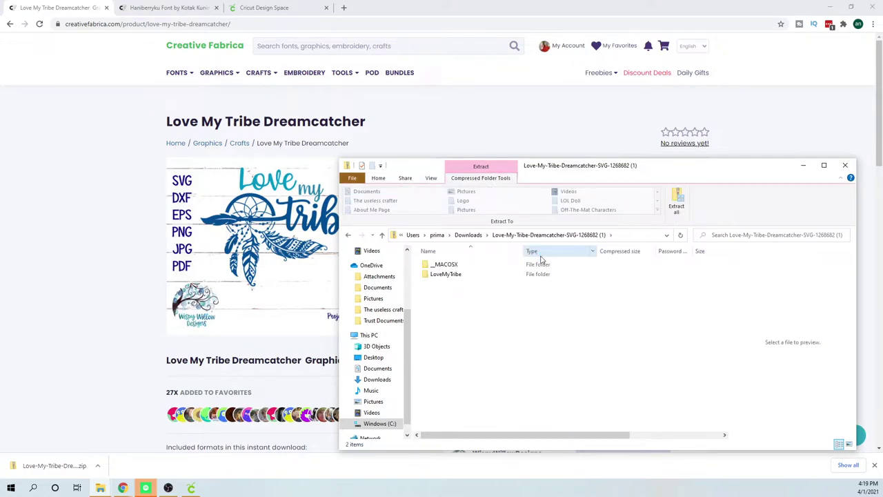
click(448, 275)
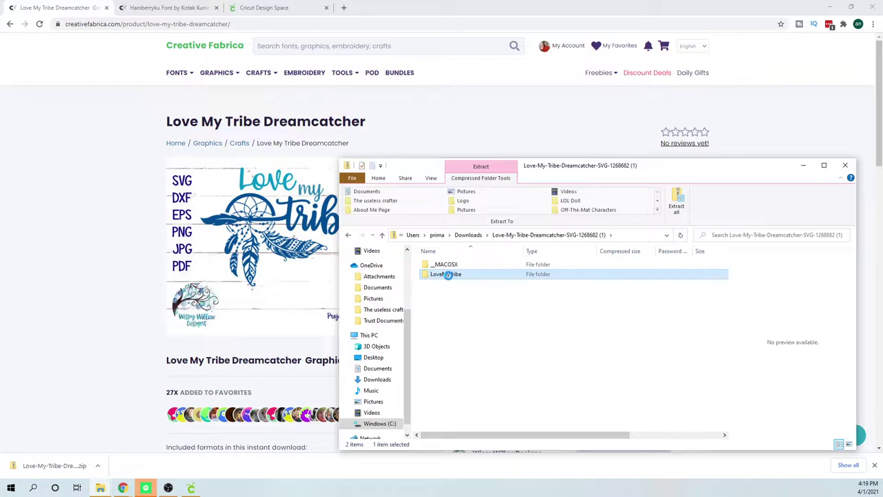
double_click(448, 275)
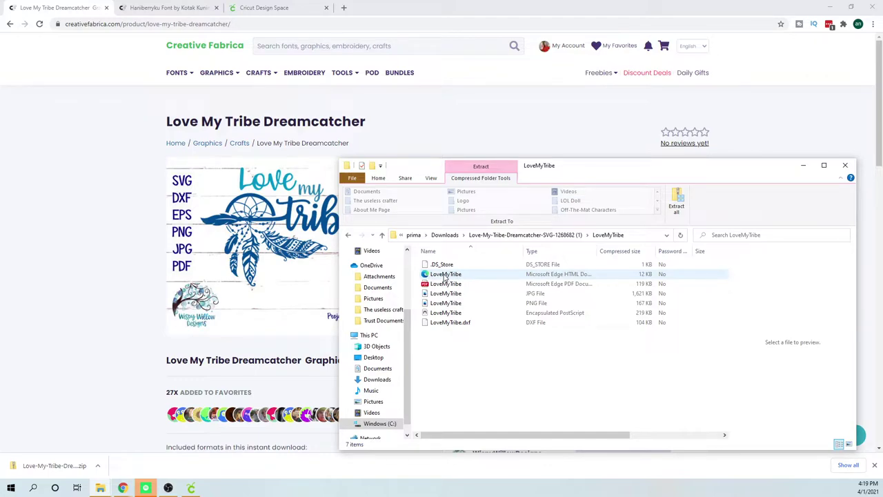
- Copy the LoveMyTribe vector file onto the Desktop and return to the Cricut Design Space tab
click(444, 276)
drag(444, 277, 376, 347)
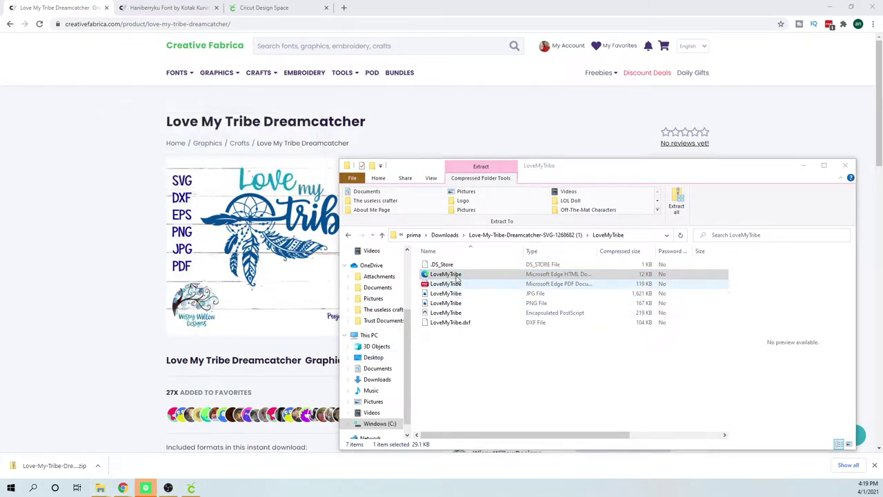
click(276, 10)
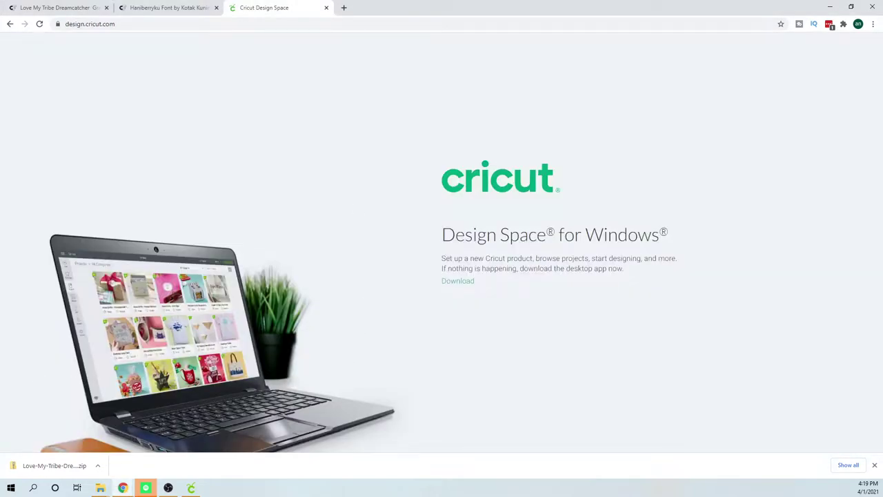
- Launch the Design Space desktop app and start a new blank Untitled project
click(191, 488)
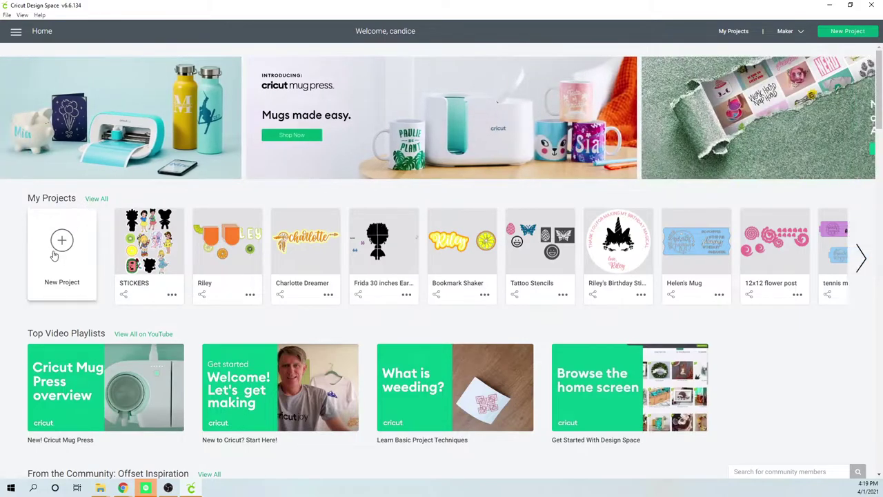
click(305, 287)
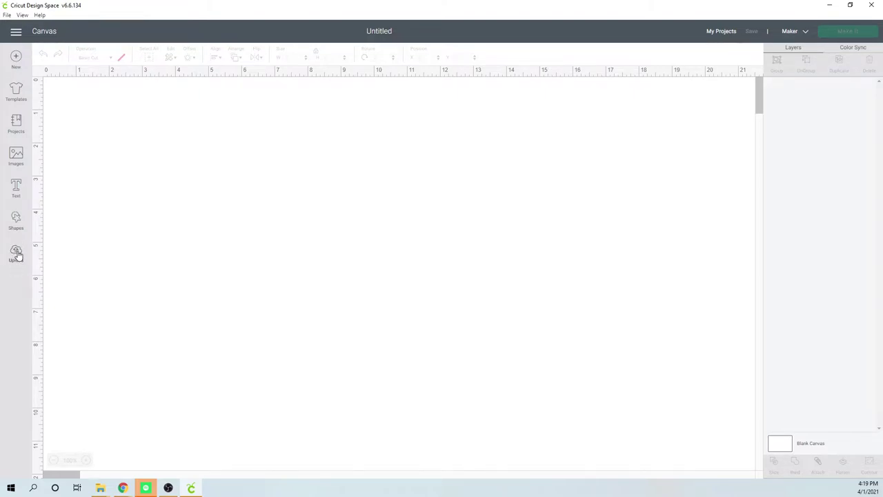
- Start a new image upload and pick the LoveMyTribe file from the Desktop
click(16, 254)
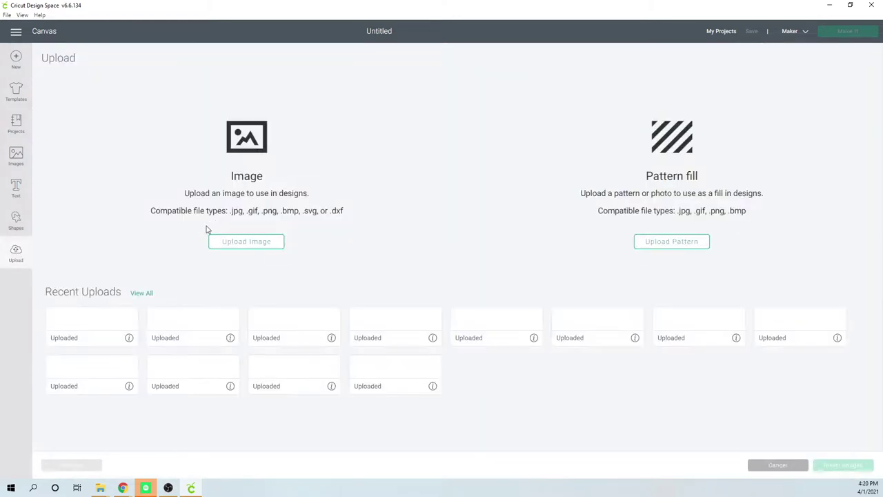
click(264, 251)
click(457, 246)
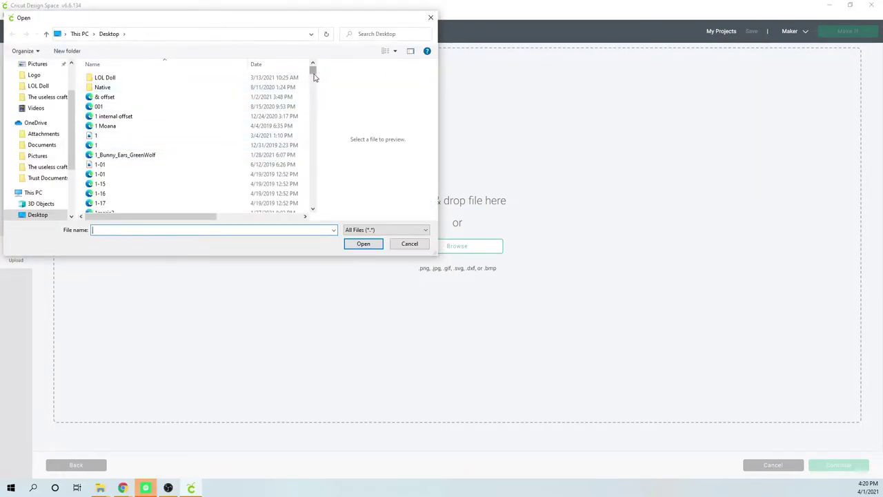
drag(312, 71, 316, 160)
scroll(222, 166, down, 4)
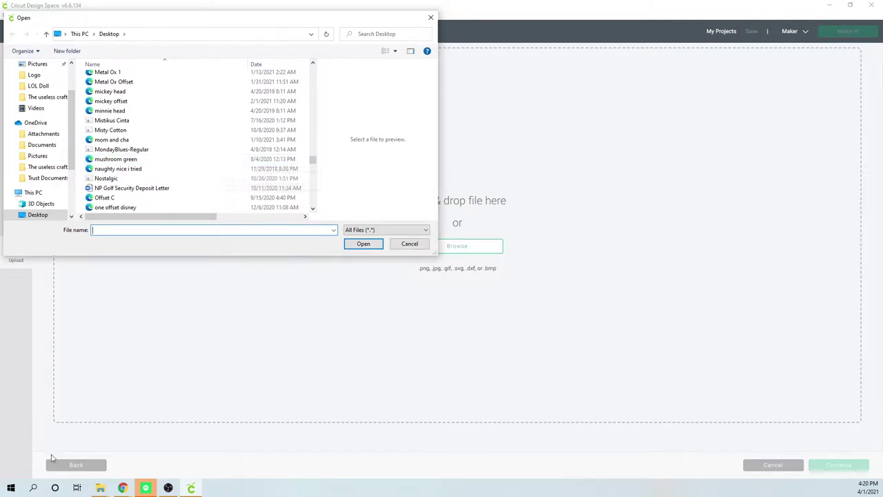
click(100, 487)
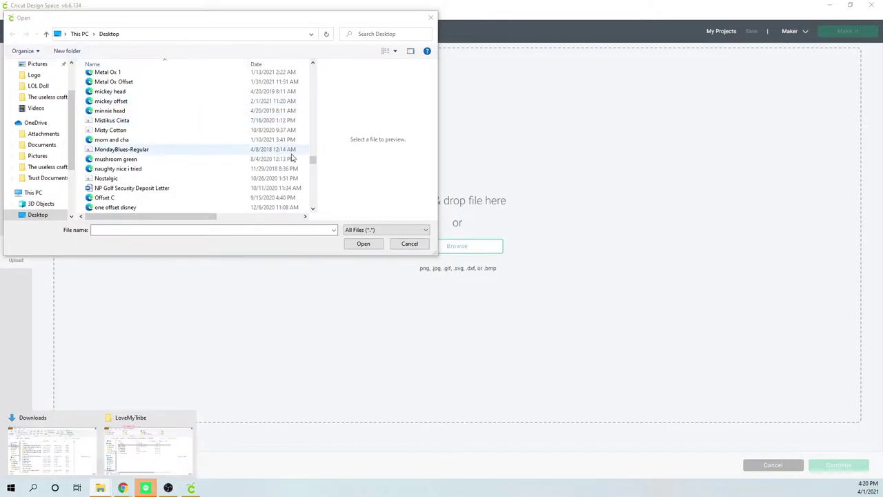
mouse_move(313, 159)
mouse_down()
mouse_move(313, 120)
mouse_move(312, 145)
mouse_up()
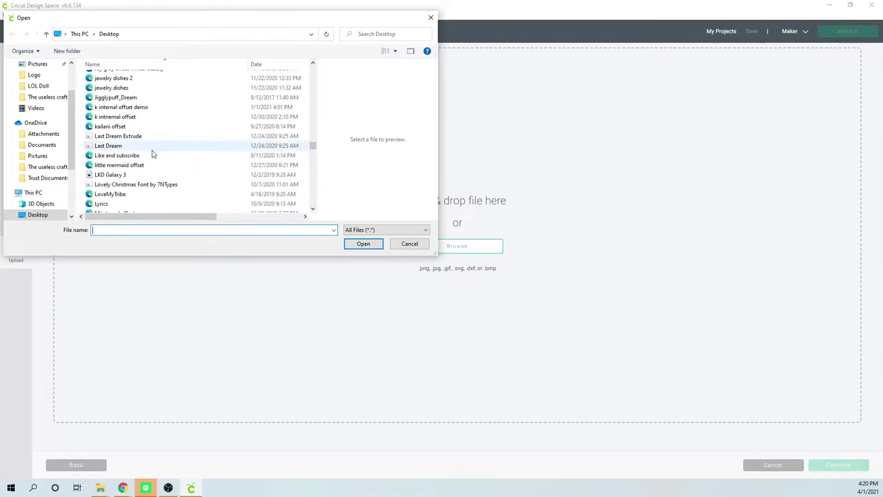
double_click(110, 196)
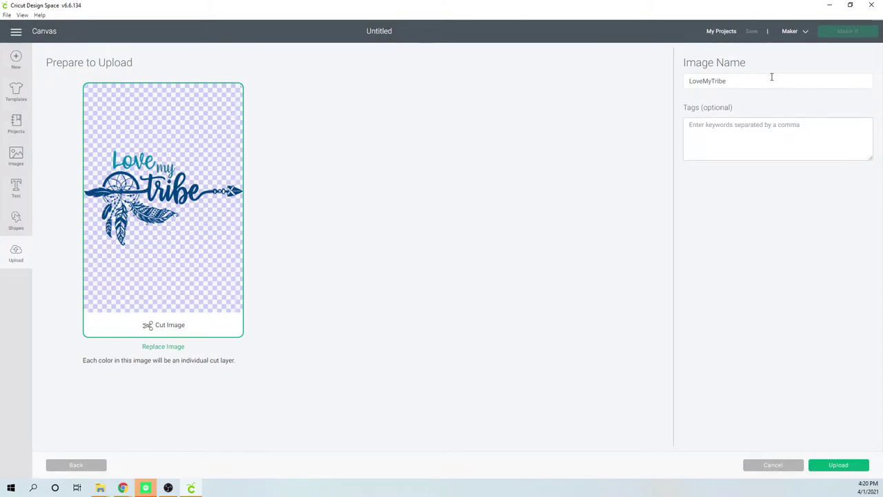
- Rename the image to 'dream catcher' and upload it
drag(752, 82, 628, 77)
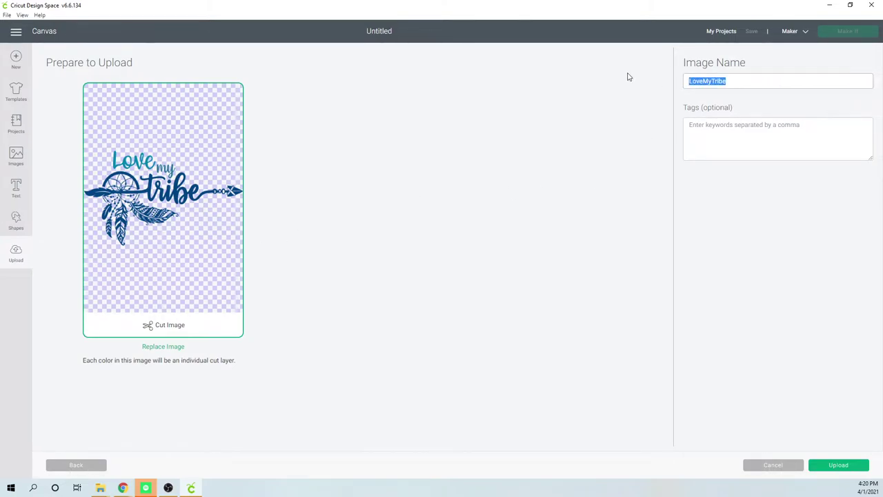
text(dream catcher)
click(852, 467)
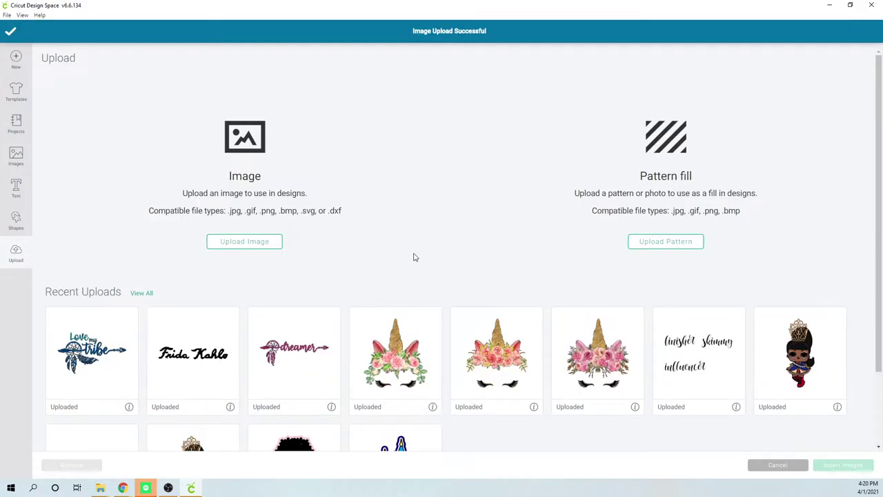
- Insert the dream catcher image and delete its 'my' and 'Love' word layers
click(105, 361)
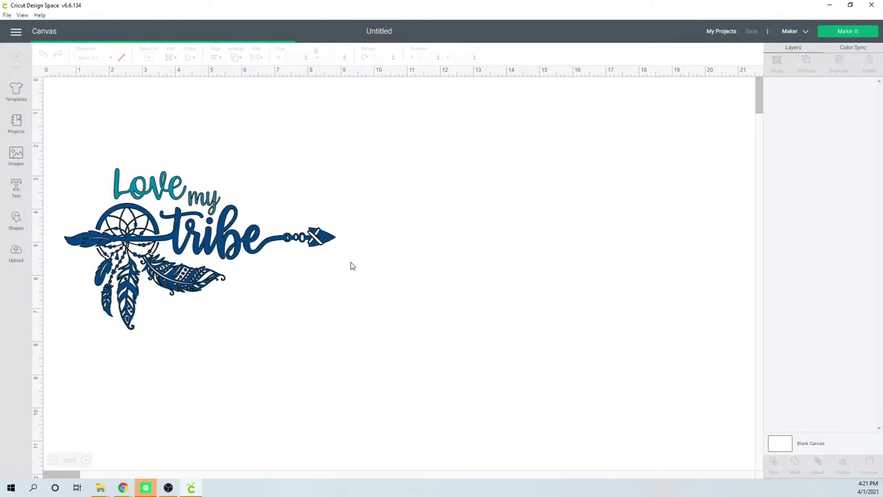
drag(199, 251, 301, 225)
click(285, 236)
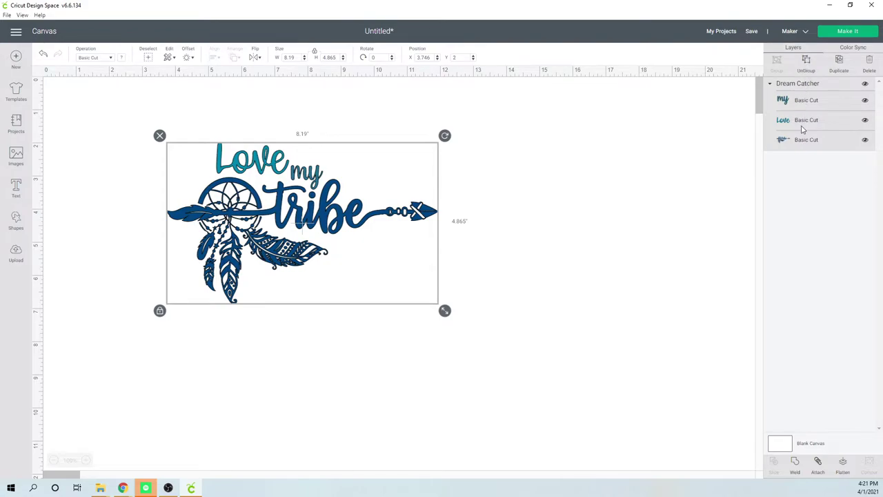
click(802, 100)
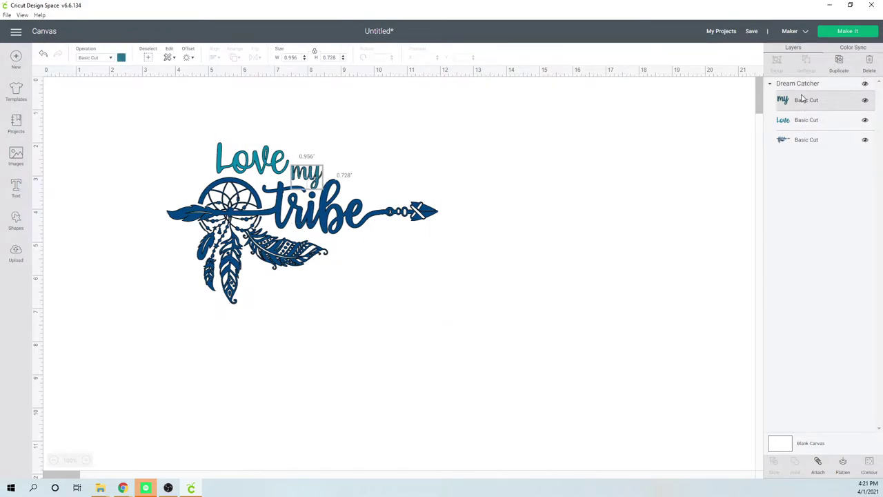
key(Delete)
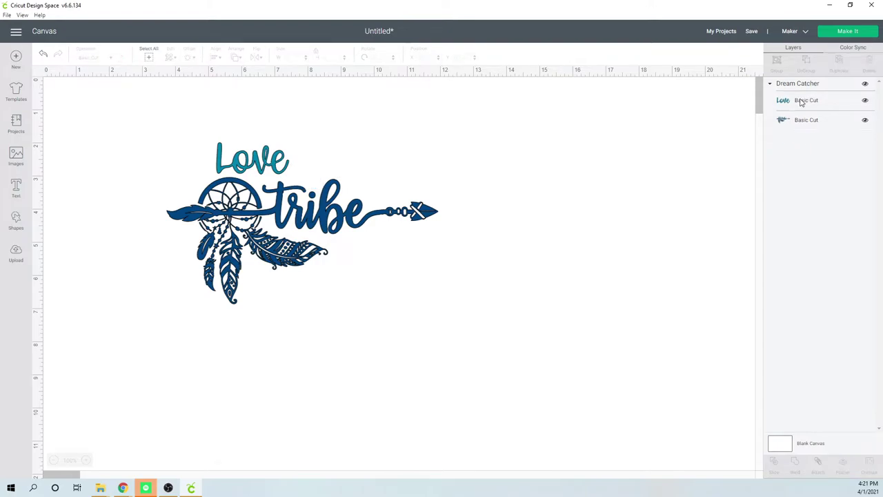
click(801, 101)
key(Delete)
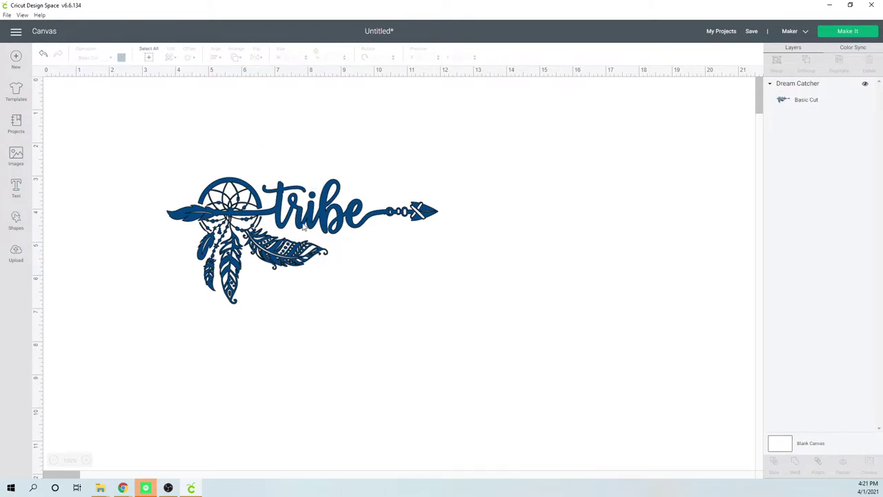
- Enlarge the remaining tribe design to about 16.4 in wide and move it up-left
click(331, 230)
drag(447, 312, 718, 439)
click(437, 294)
drag(437, 294, 384, 274)
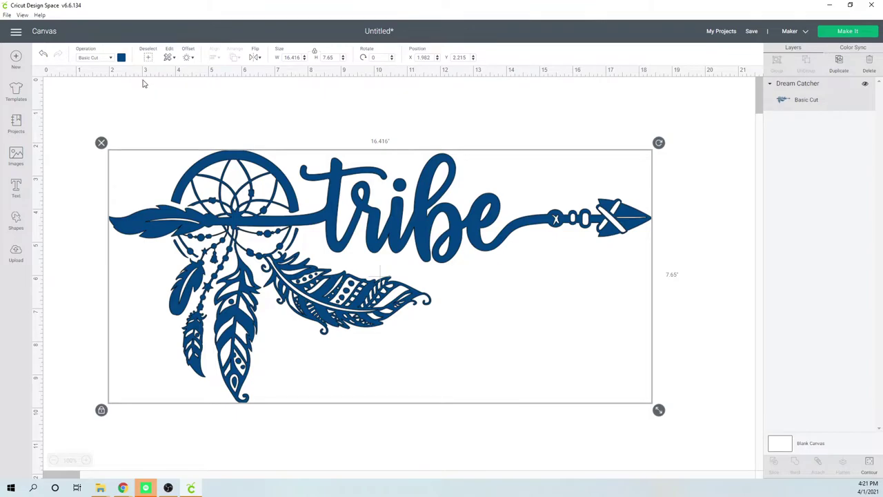
- Set the canvas grid to Full Grid in Design Space Settings
click(15, 32)
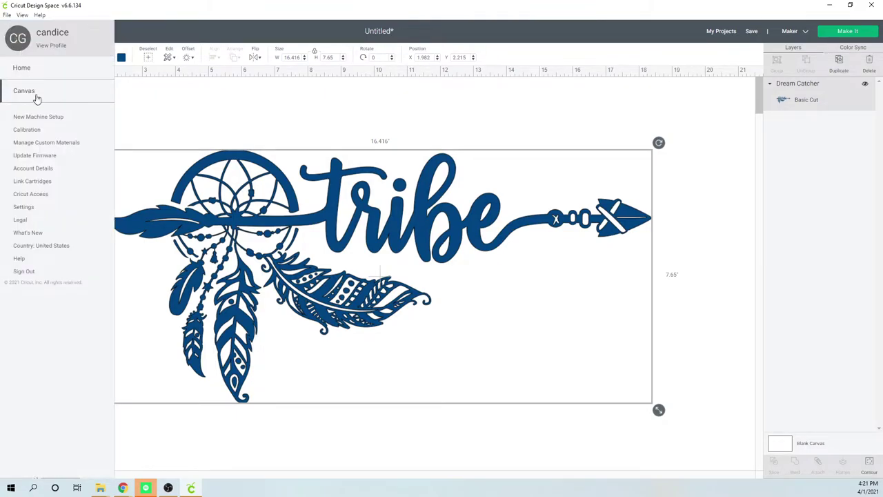
click(24, 207)
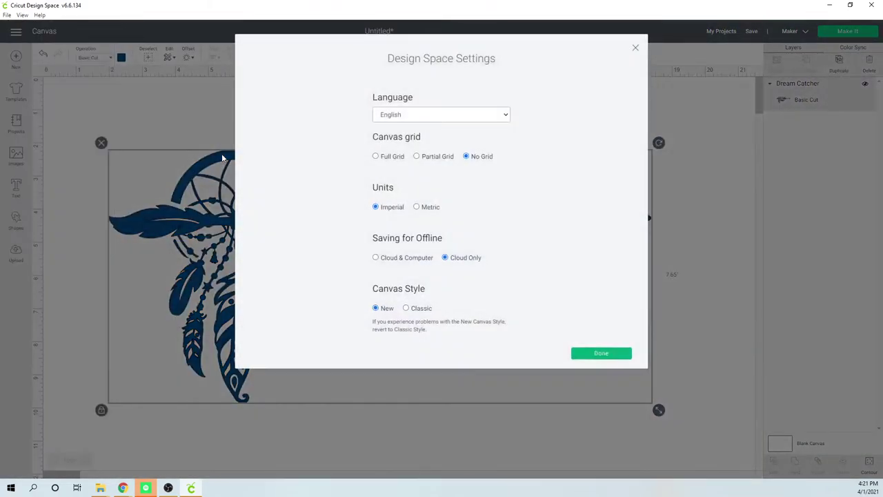
click(376, 157)
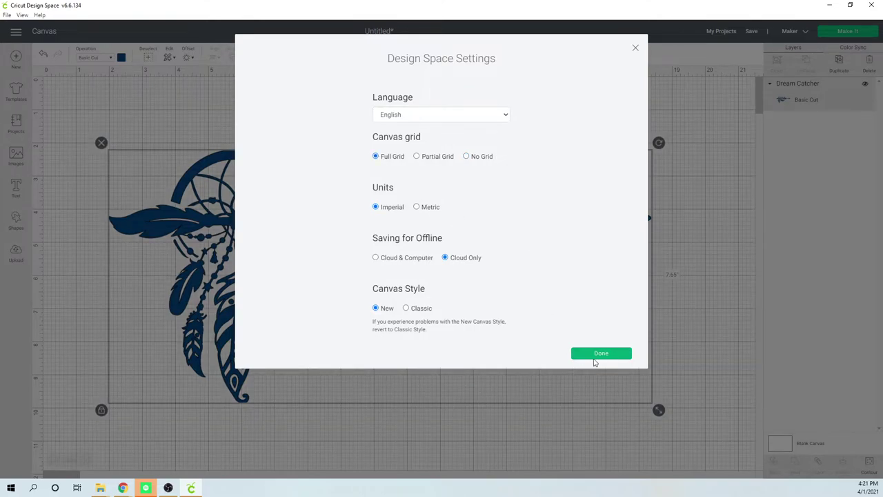
click(601, 354)
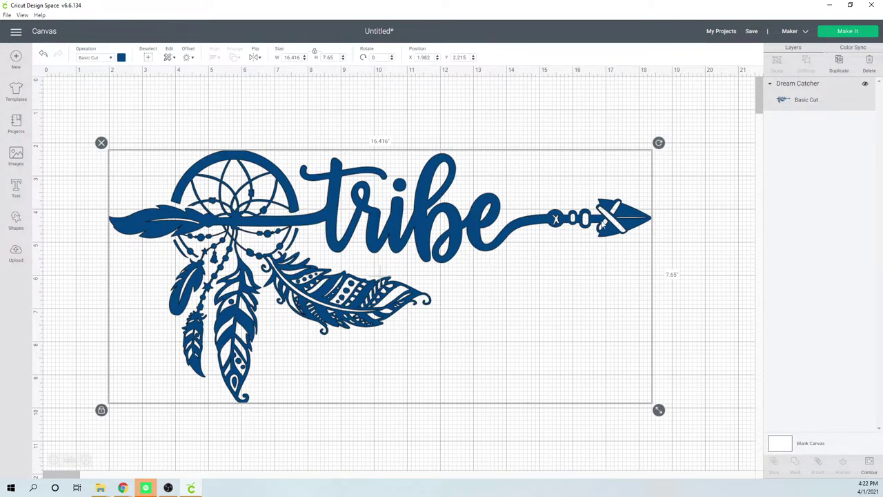
- Deselect the tribe design and add an empty 72 pt Cricut Sans text box
click(710, 246)
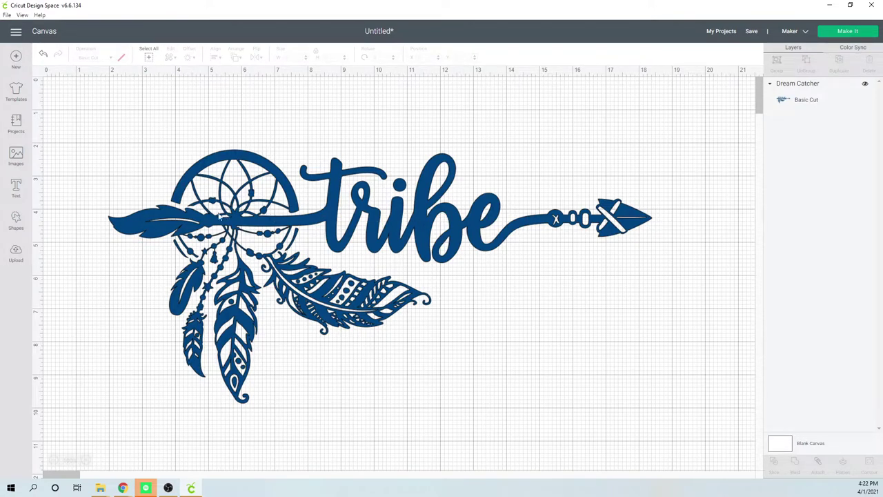
click(15, 188)
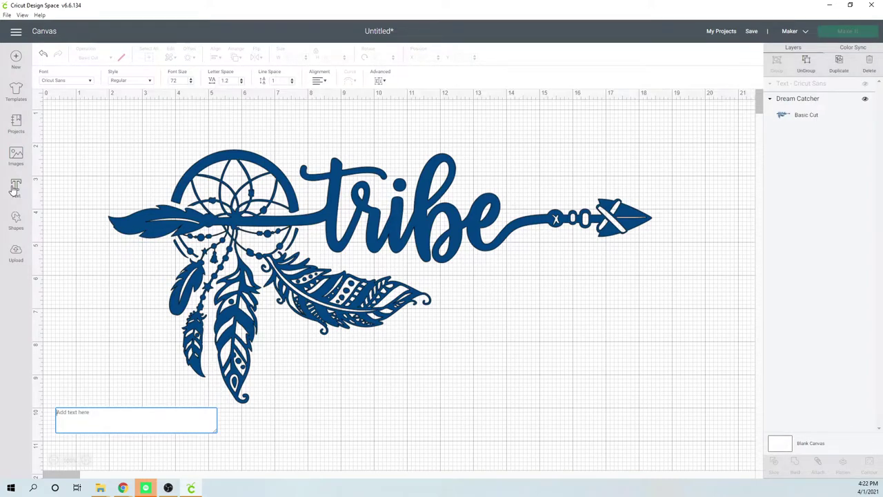
- Switch to the browser and show the Haniberryku font page on Creative Fabrica
click(124, 488)
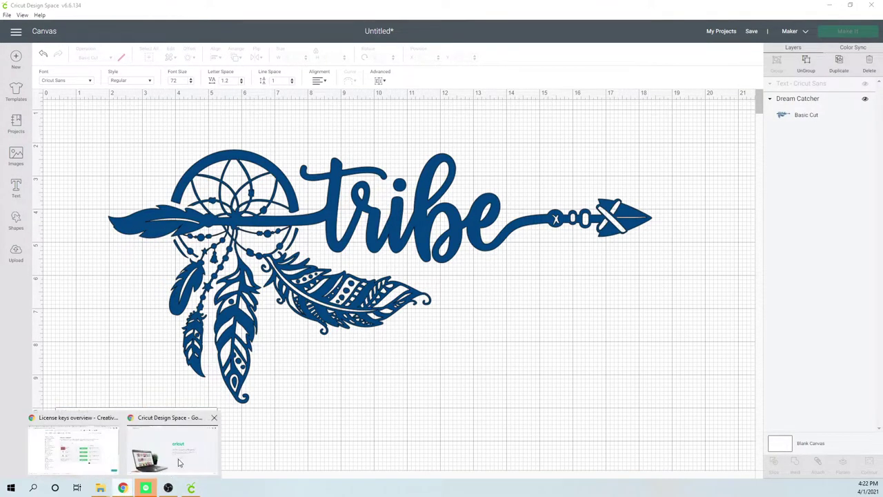
mouse_move(93, 440)
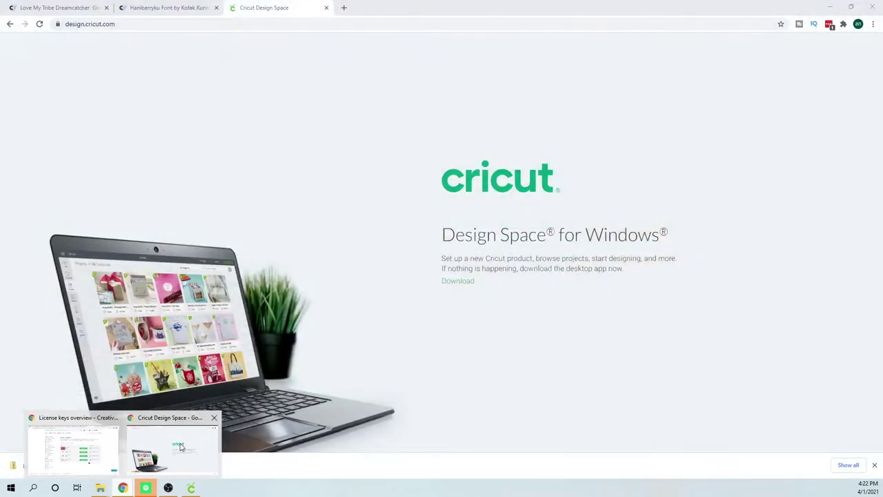
click(181, 447)
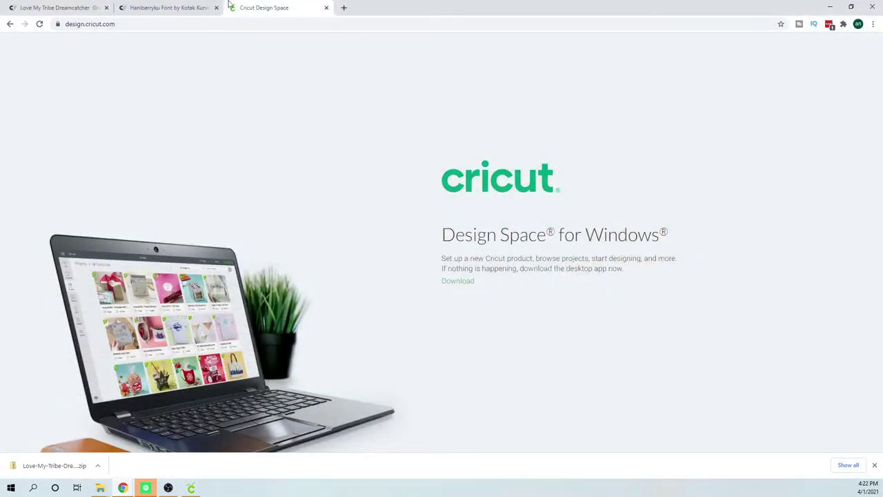
click(168, 9)
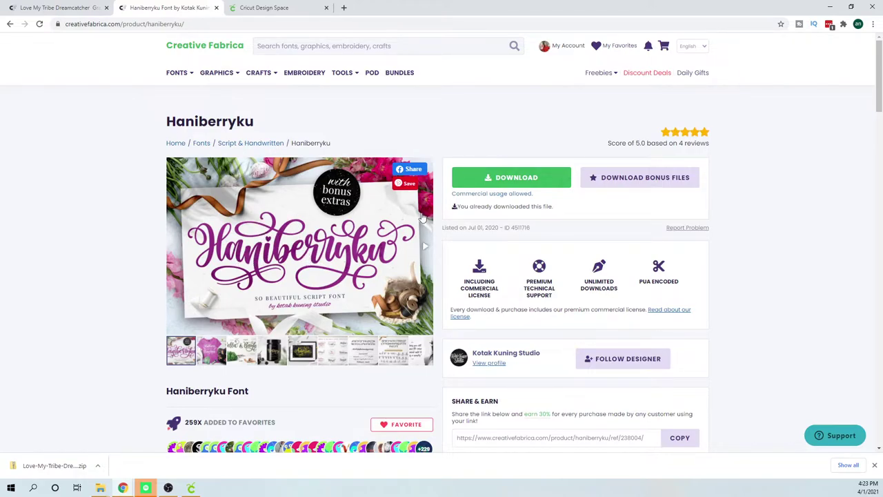
- Set the text font to Haniberryku and type 'an'
click(191, 487)
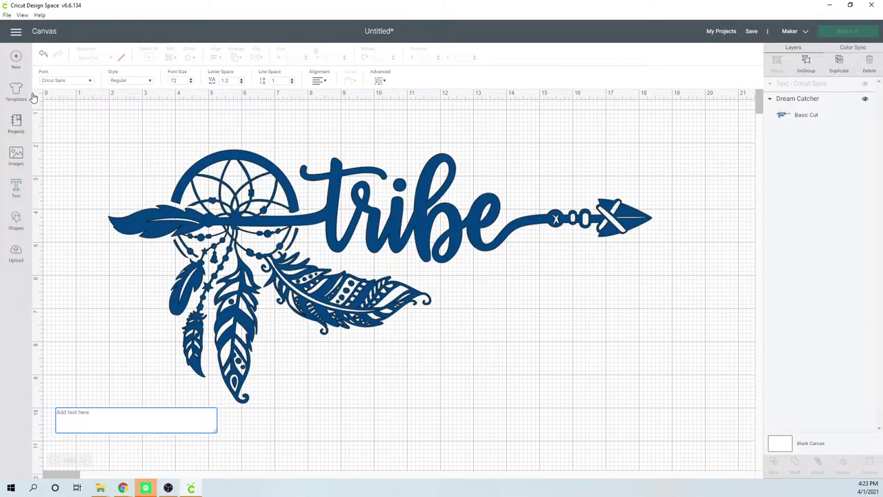
click(89, 82)
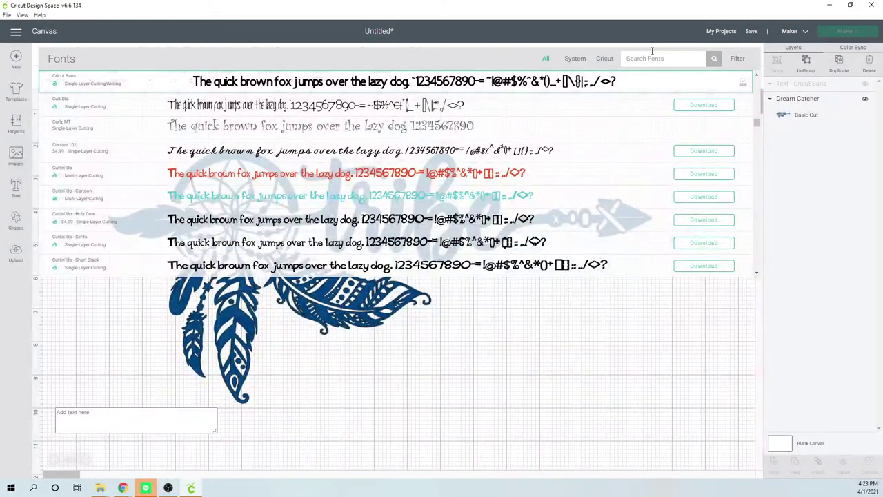
click(651, 54)
text(haniberry)
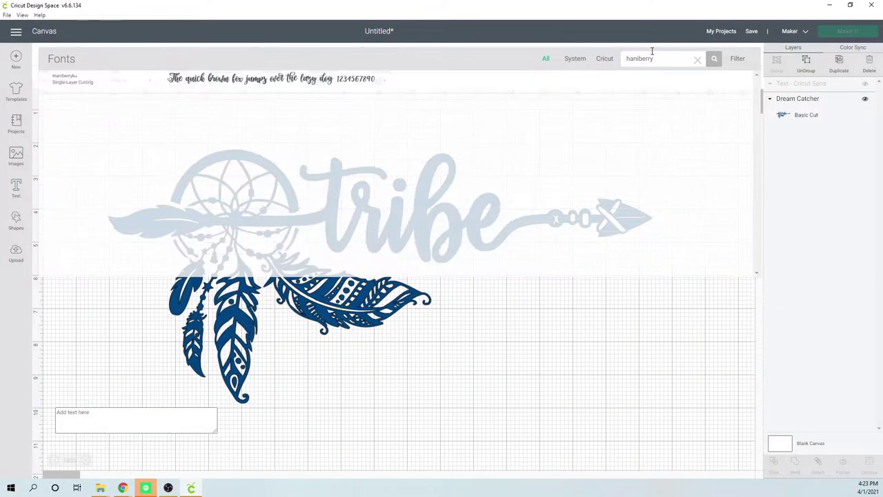
click(329, 88)
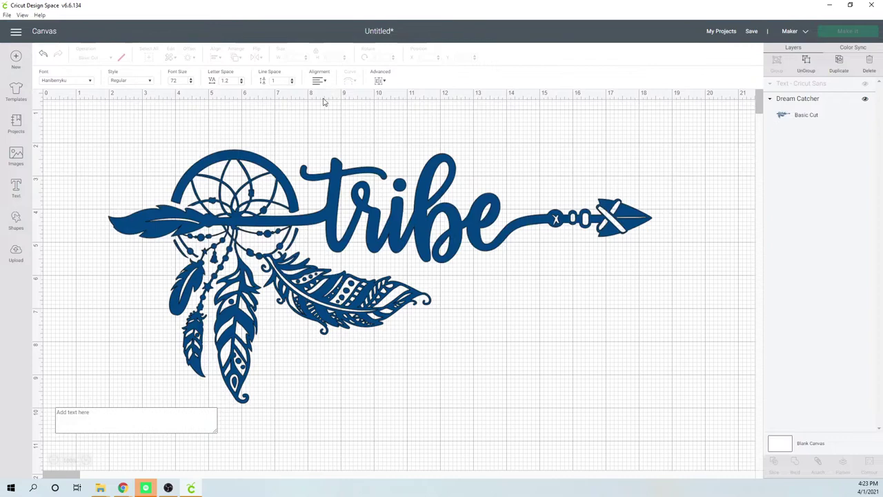
click(133, 414)
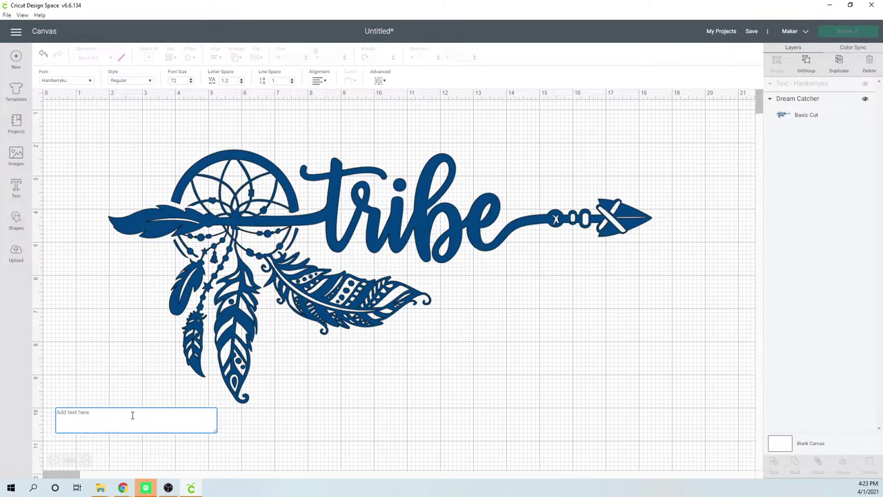
text(an)
click(370, 405)
- Add another text box below the dream catcher containing 'an'
click(141, 307)
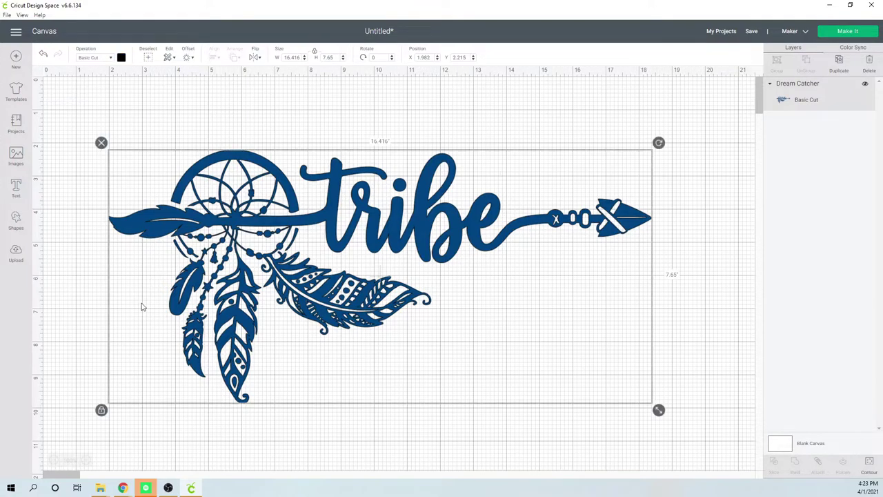
click(88, 320)
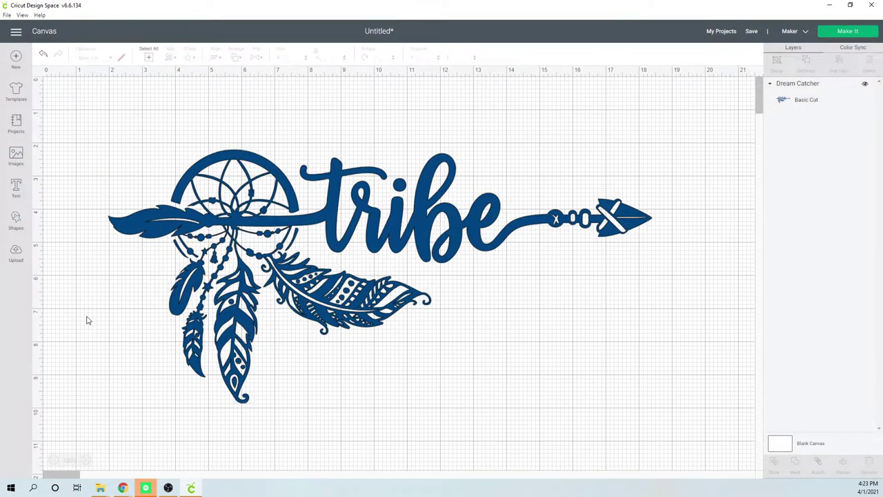
click(16, 188)
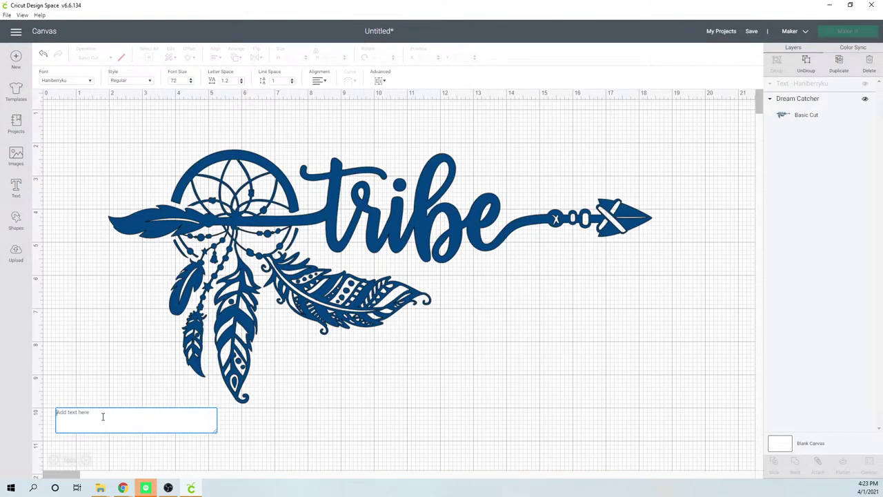
text(an)
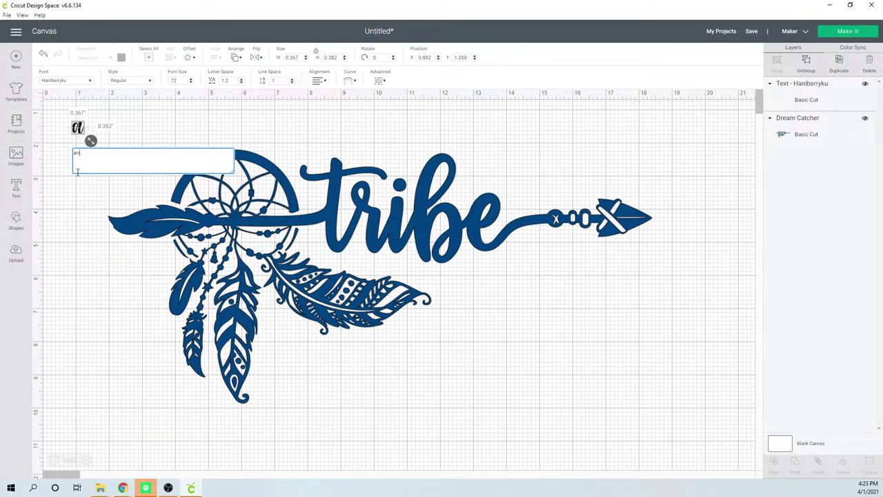
- Enlarge the 'an' text and place it right below the word tribe
click(78, 205)
click(96, 136)
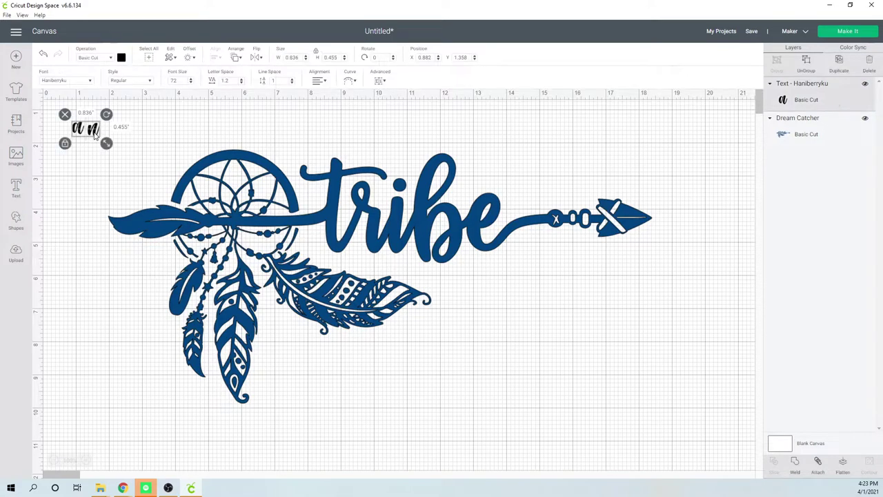
drag(105, 143, 221, 206)
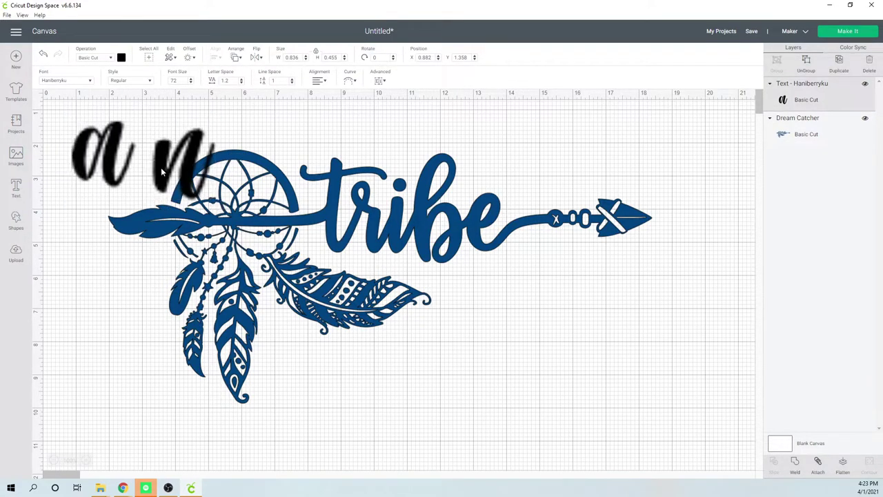
drag(169, 163, 486, 322)
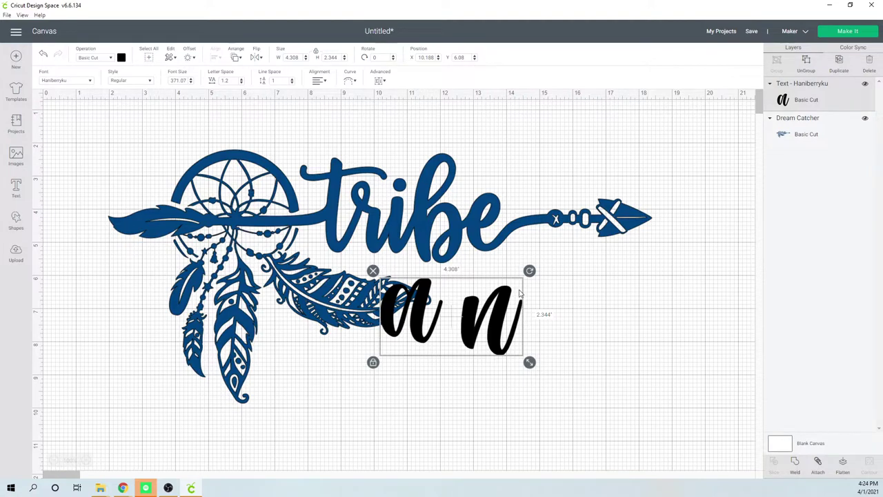
drag(529, 362, 656, 429)
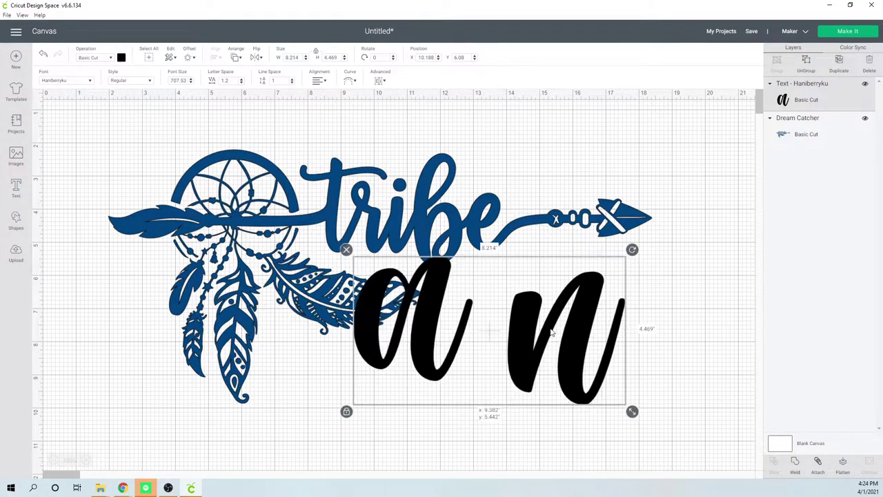
drag(552, 333, 600, 338)
- Split 'an' into letters, move the n closer to the a, and weld both
click(807, 62)
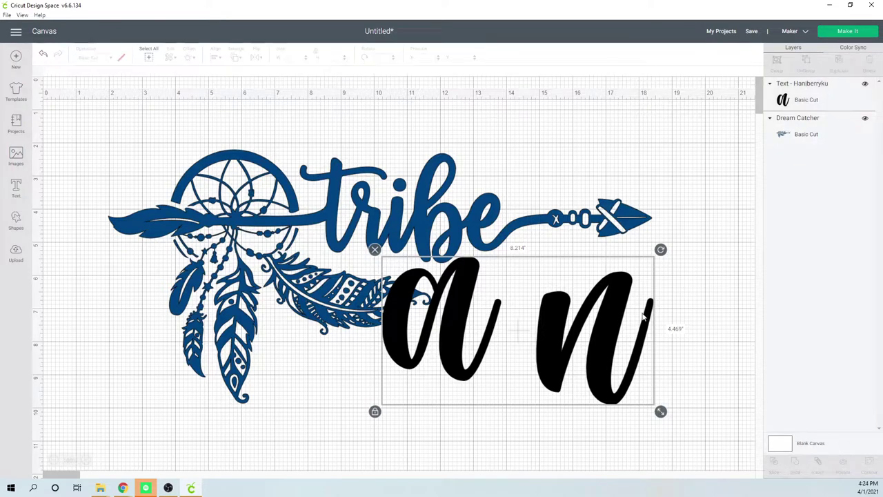
click(554, 298)
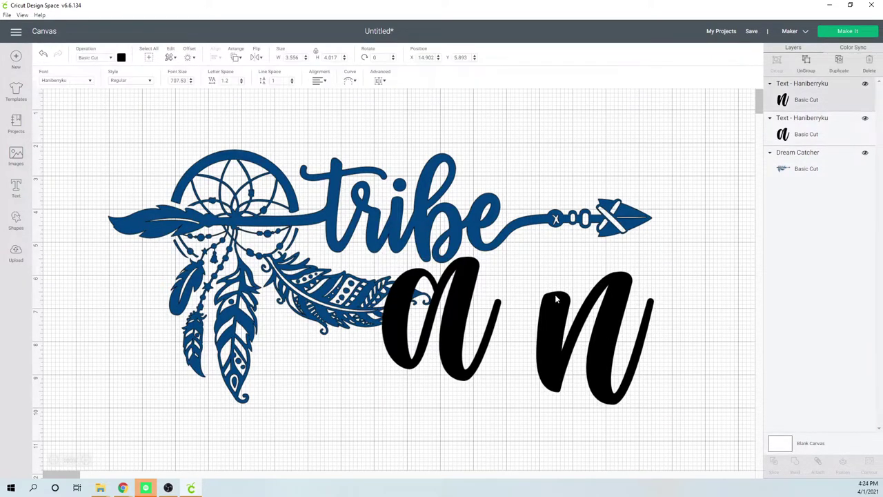
drag(553, 298, 507, 278)
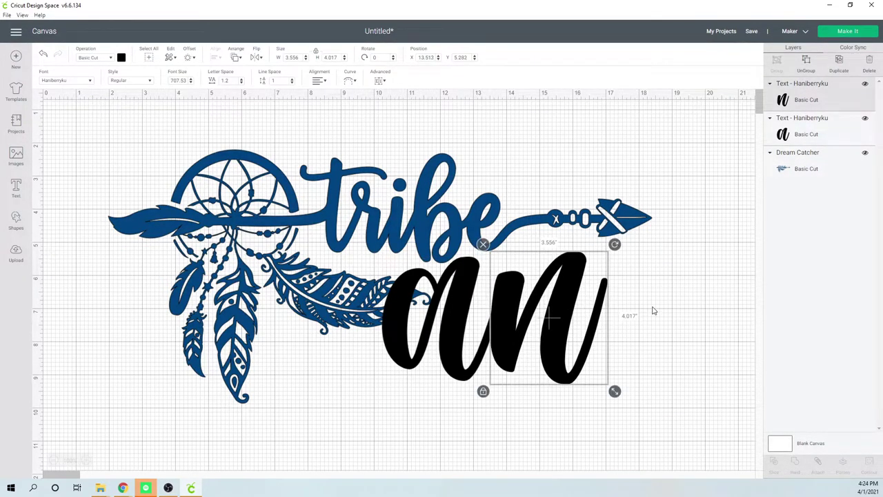
key(ctrl+a)
click(543, 416)
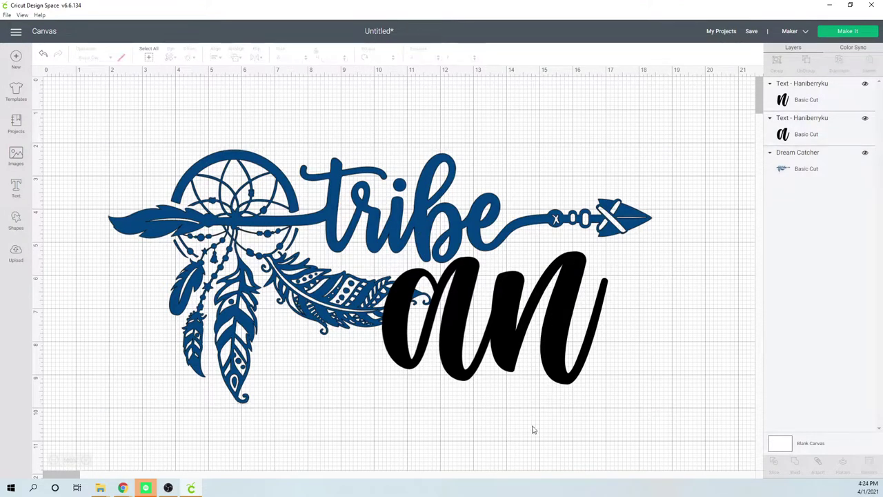
click(817, 100)
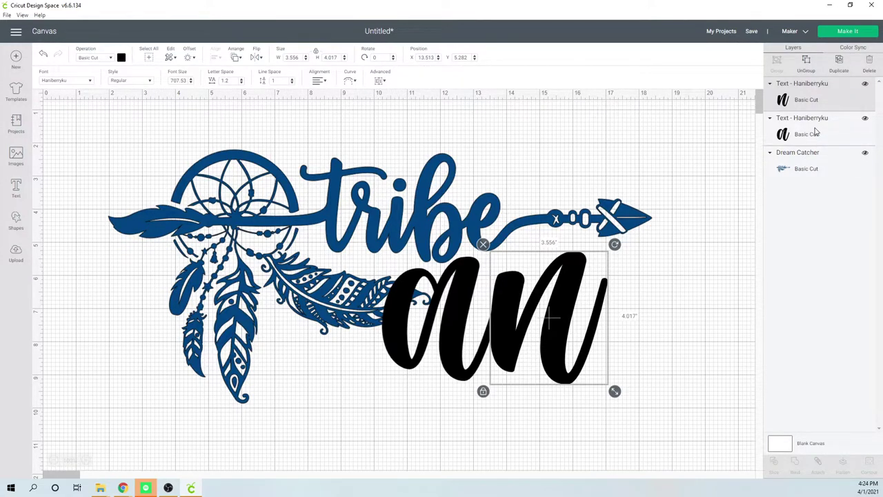
shift+click(816, 131)
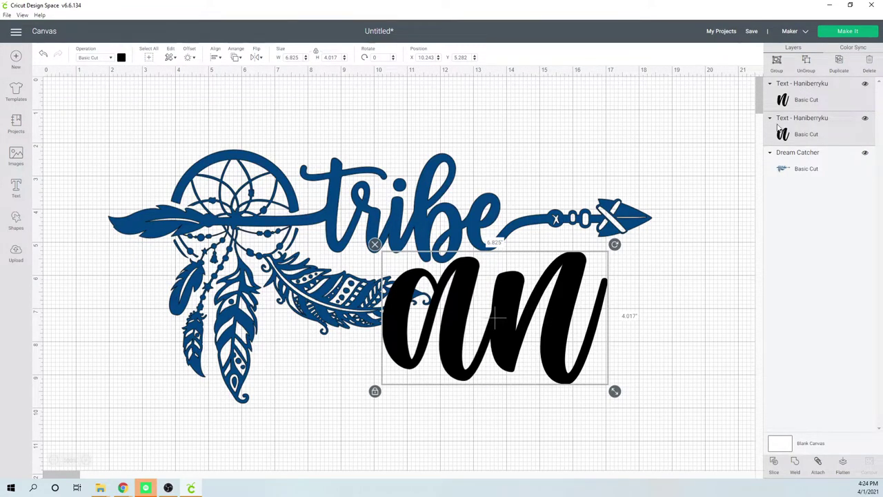
click(795, 467)
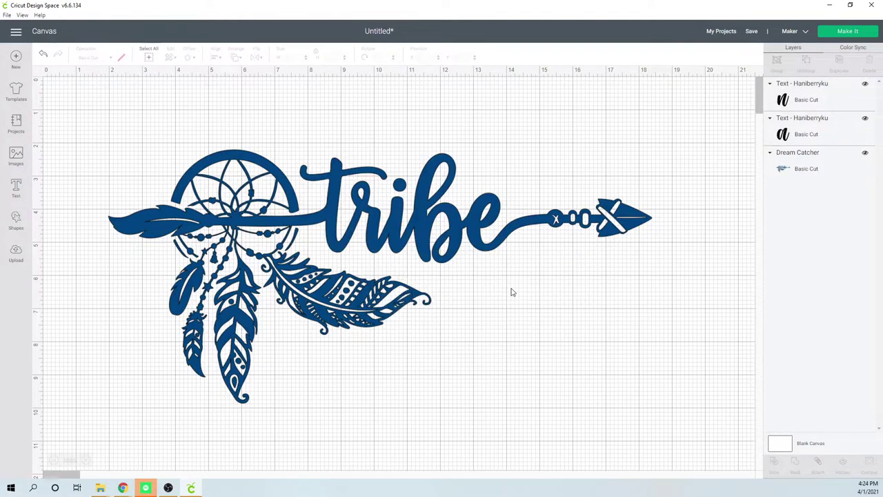
- Move the welded 'an' lettering below the dreamcatcher and add a square shape
drag(512, 291, 684, 271)
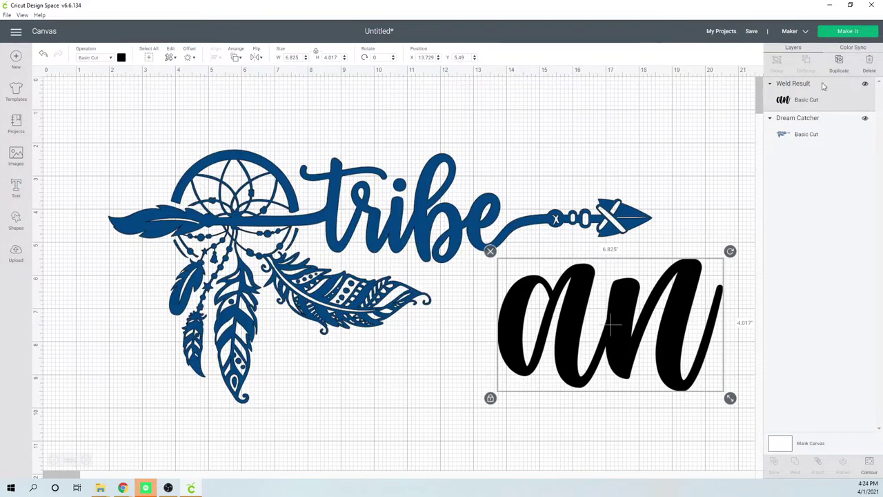
drag(623, 310, 314, 417)
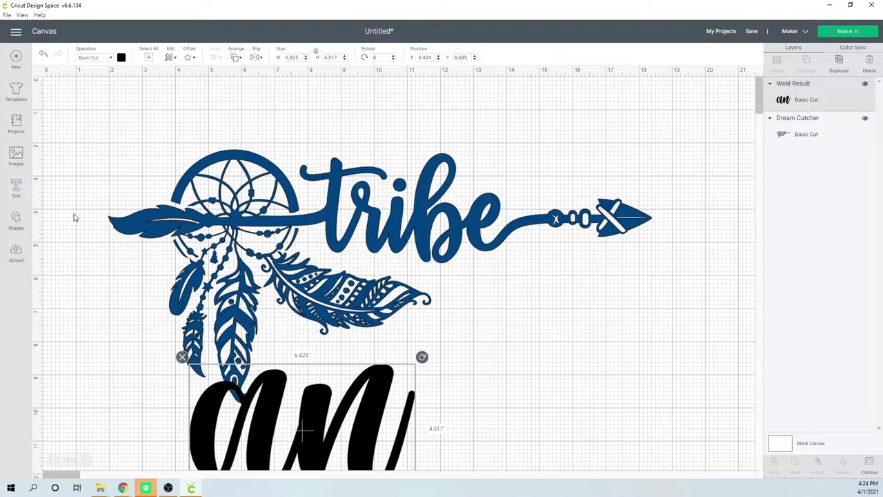
click(15, 219)
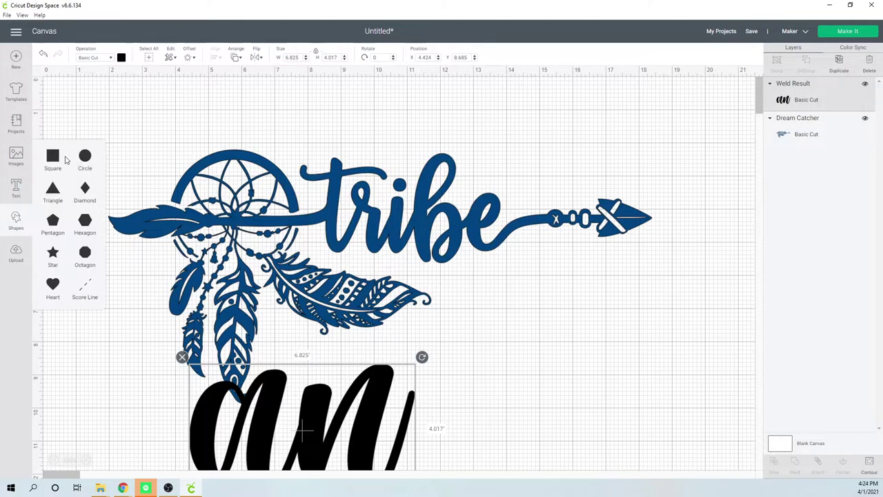
click(62, 158)
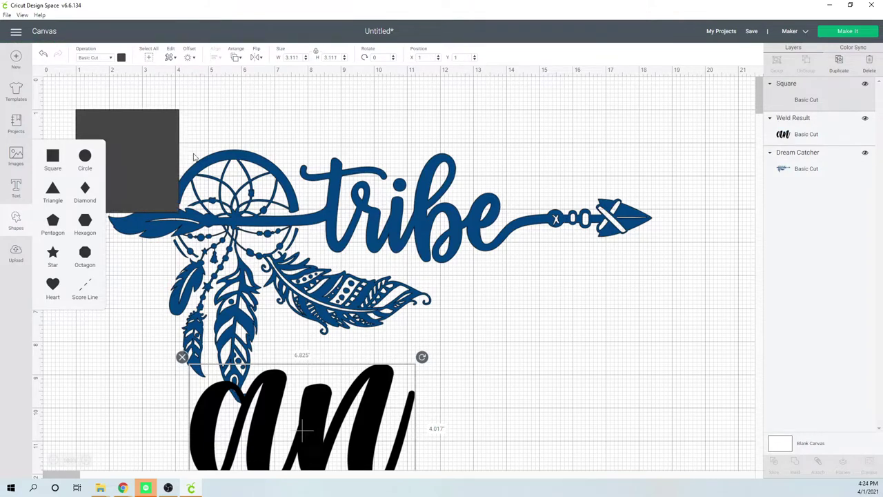
- Position the square over 'tribe' and stretch it into a rectangle covering the whole word
drag(396, 166, 377, 187)
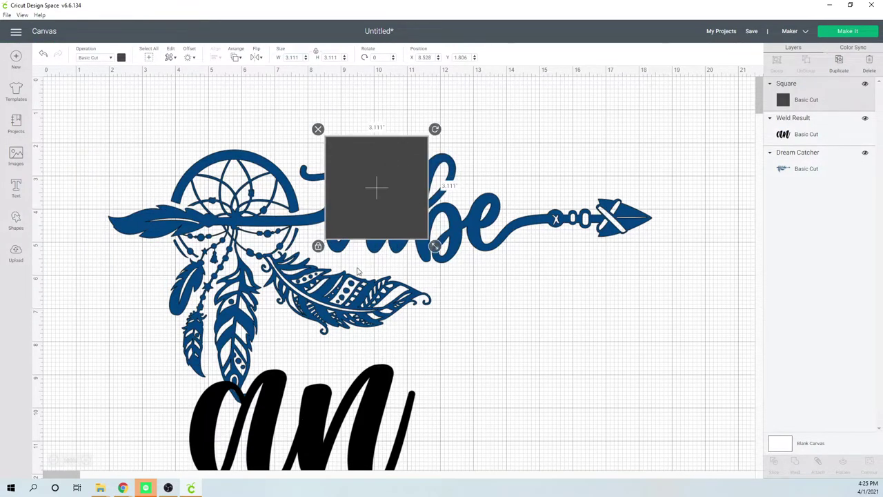
mouse_move(359, 228)
mouse_down()
mouse_move(420, 210)
mouse_move(376, 235)
mouse_move(360, 210)
mouse_up()
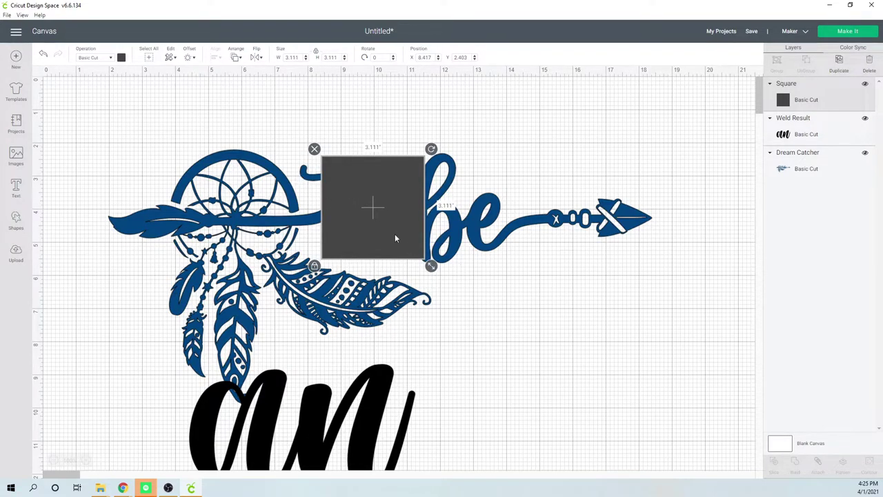
drag(393, 236, 394, 240)
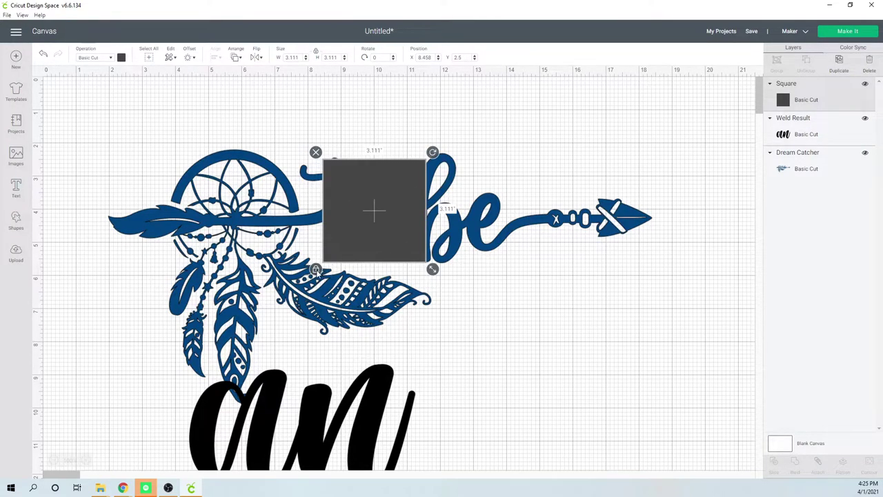
drag(433, 268, 521, 269)
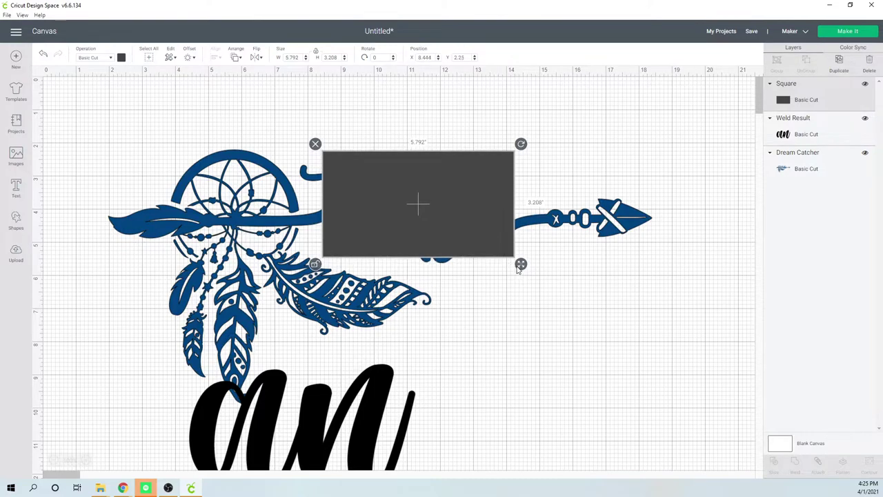
drag(520, 274, 523, 273)
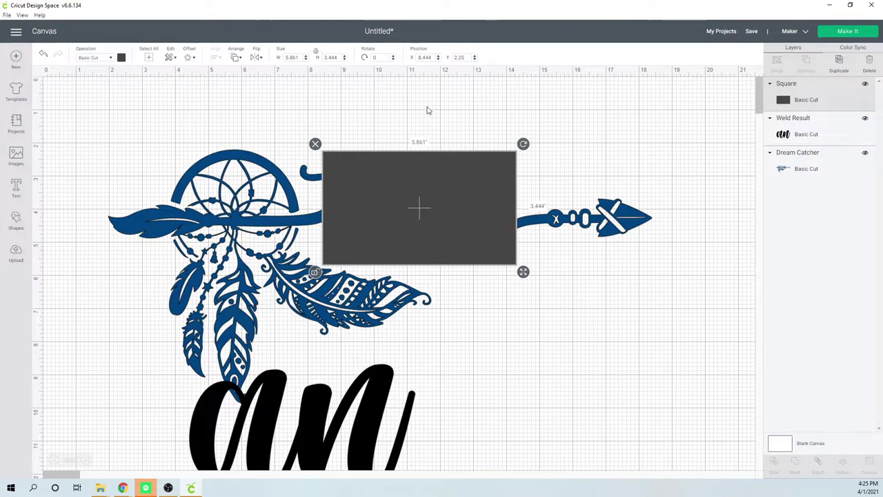
click(398, 101)
drag(398, 100, 427, 222)
click(463, 146)
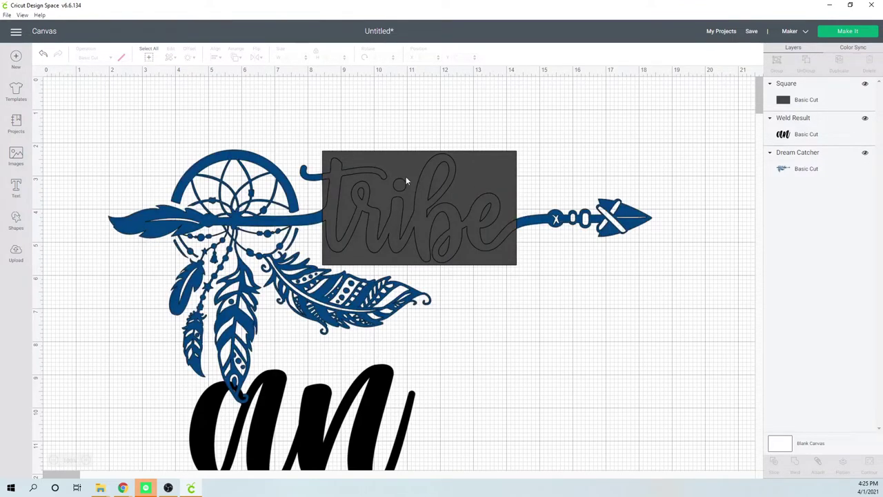
- Delete the leftover rectangle slice and both sliced 'tribe' pieces
drag(406, 181, 621, 180)
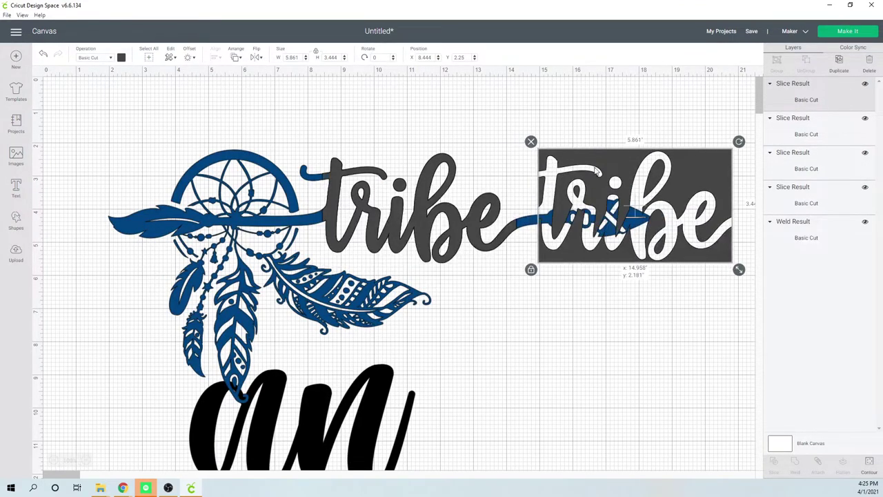
click(530, 143)
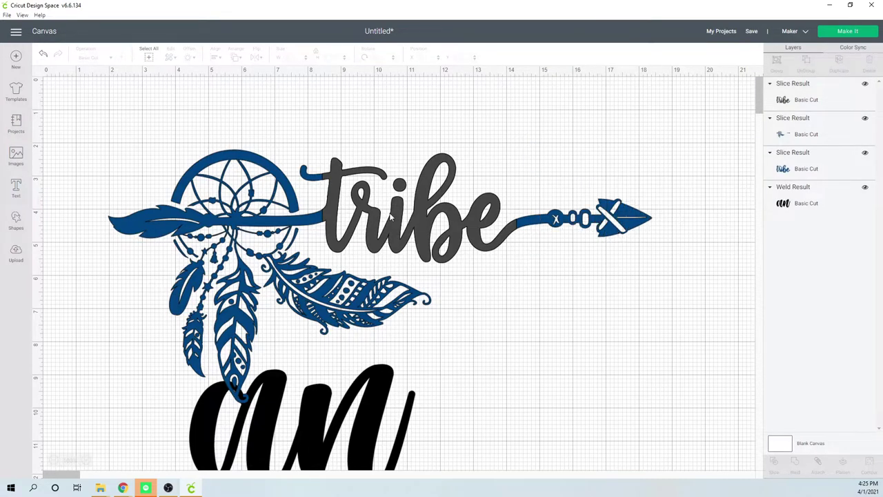
drag(336, 202, 564, 327)
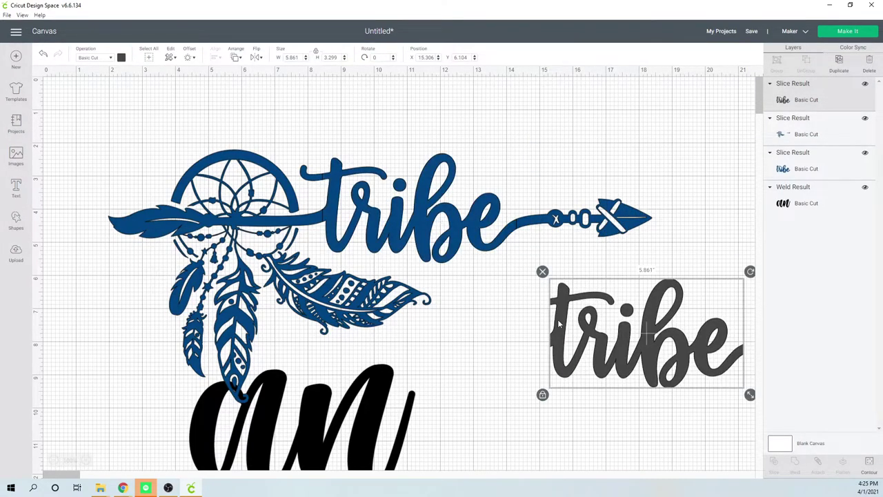
drag(398, 206, 334, 344)
click(433, 185)
key(Delete)
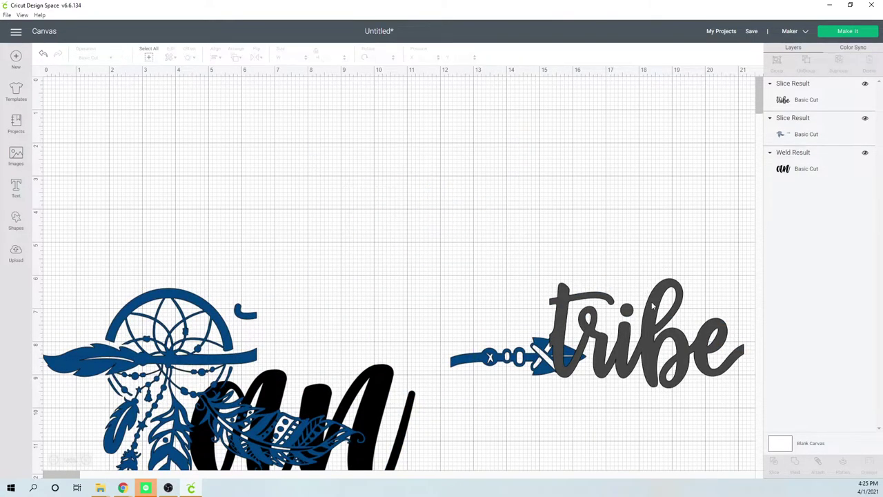
click(661, 312)
key(Delete)
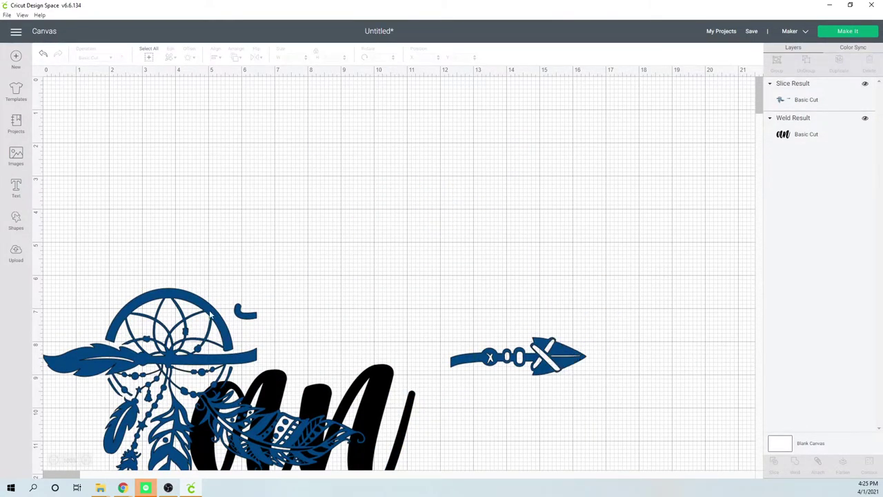
- Move the dreamcatcher-and-arrow piece back up and hide its leftover bits with Contour
drag(186, 344, 264, 171)
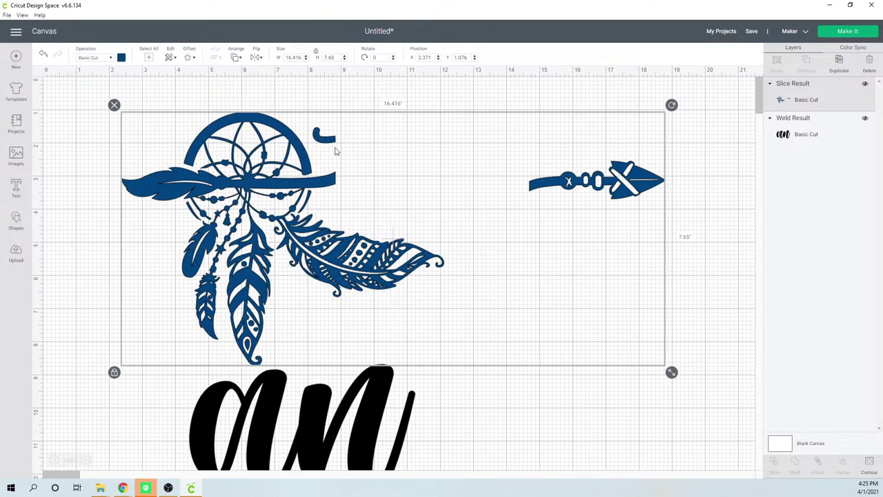
click(871, 467)
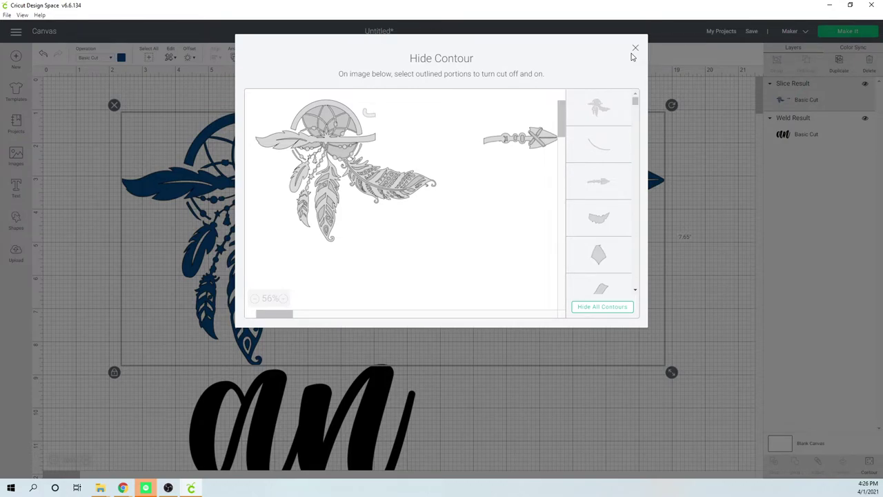
click(634, 50)
- Drop the 'an' lettering into the arrow gap, nudge the dreamcatcher closer, and slightly enlarge the lettering
click(360, 418)
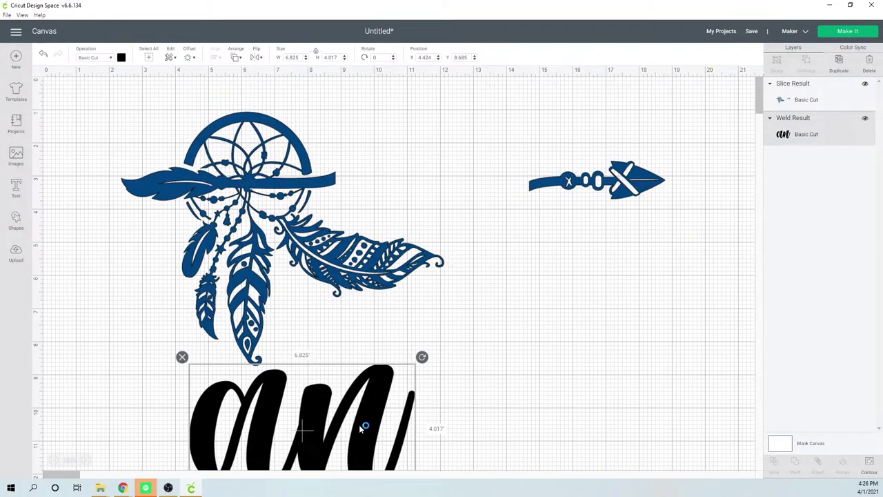
drag(358, 424, 498, 175)
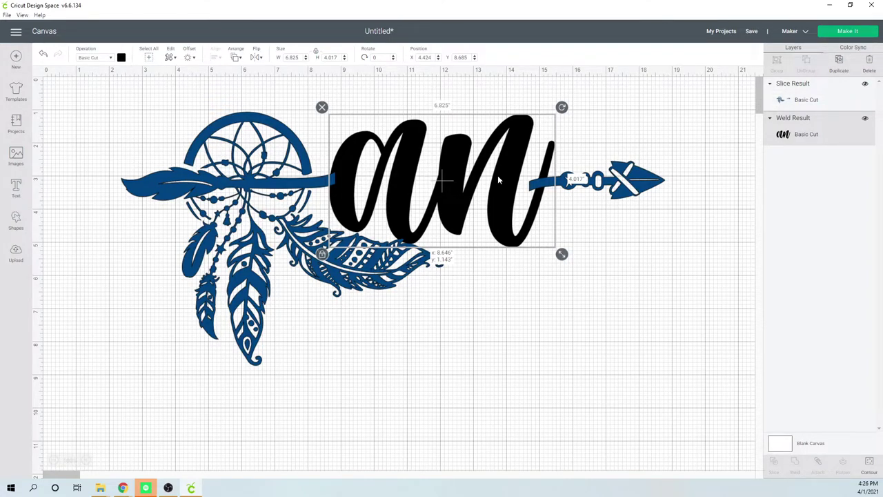
key(ctrl+a)
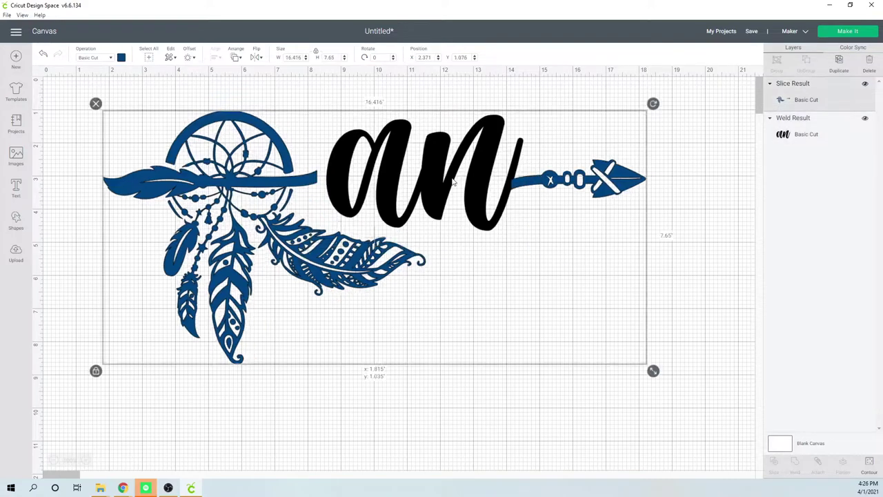
drag(453, 181, 453, 178)
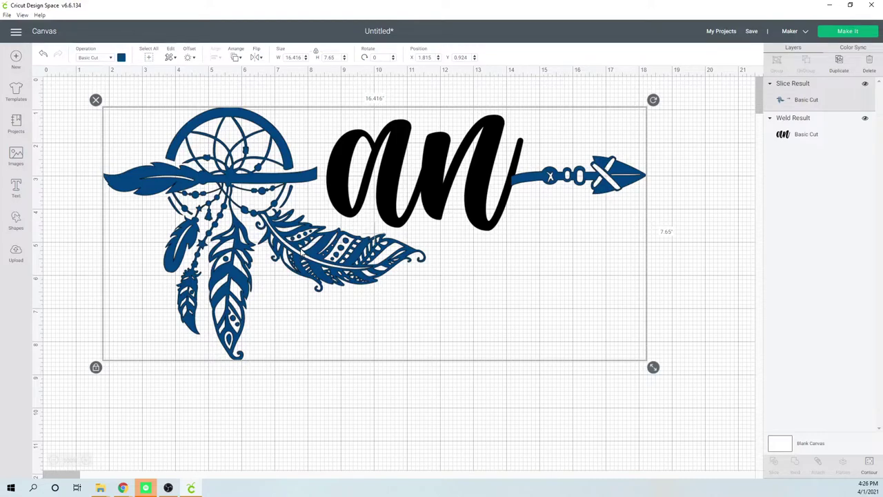
drag(301, 254, 315, 253)
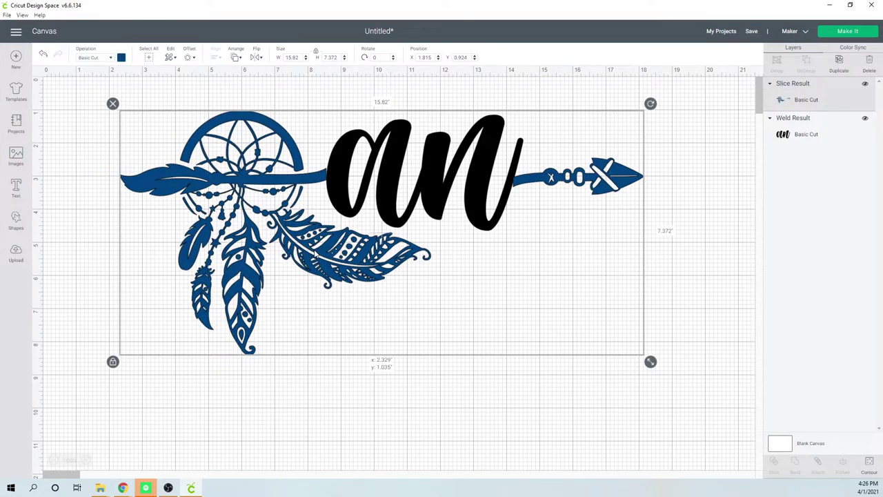
drag(314, 254, 317, 254)
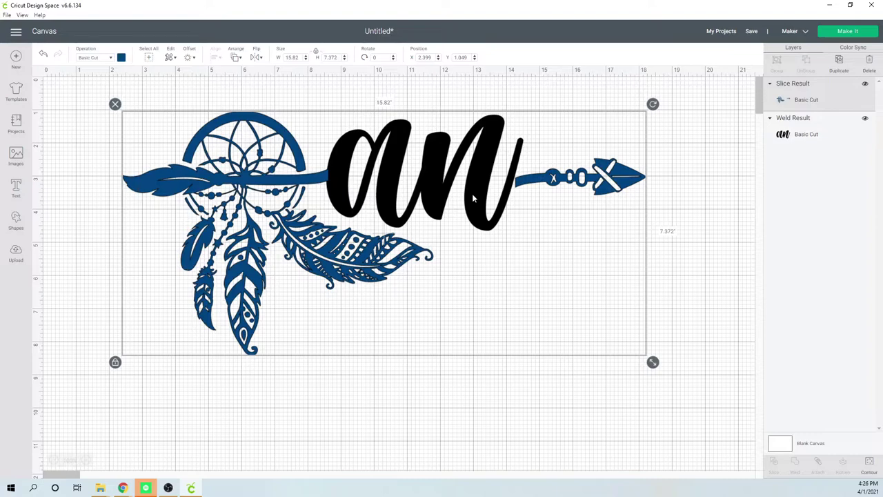
click(807, 134)
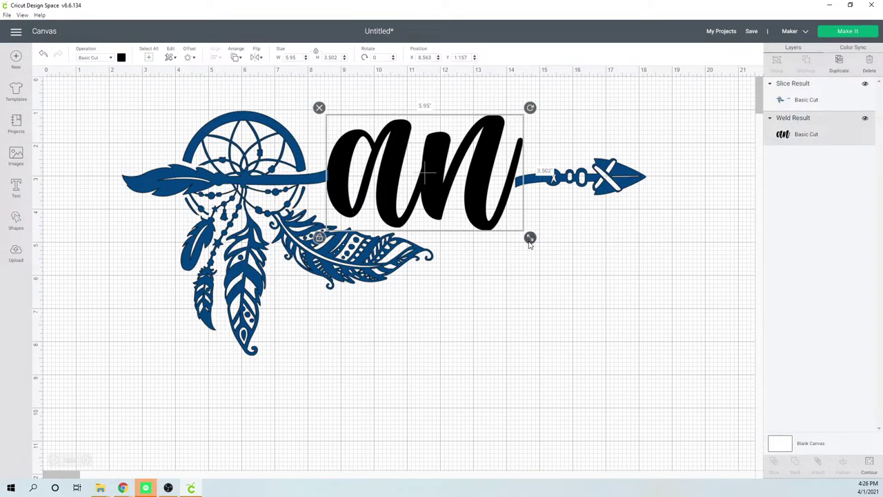
drag(529, 243, 537, 246)
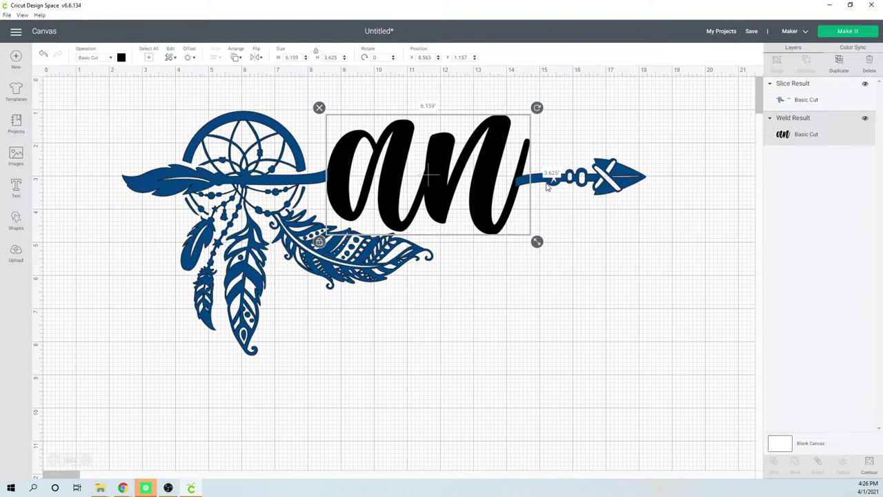
click(698, 445)
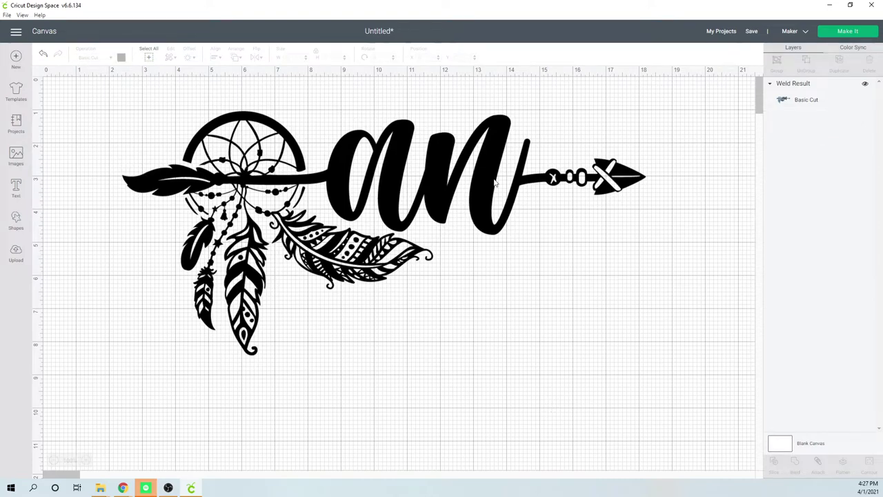
- Drag the 15.82 × 7.372 in welded design down to X 2.287, Y 1.91
click(404, 206)
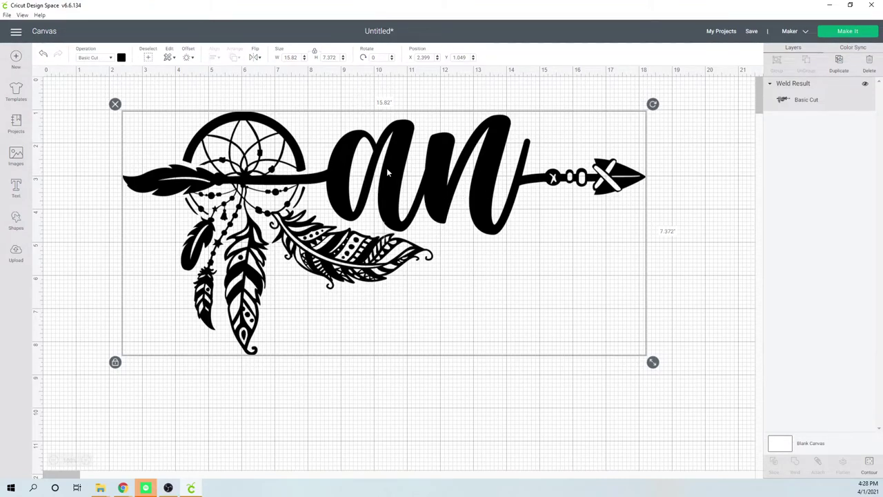
drag(451, 185, 447, 214)
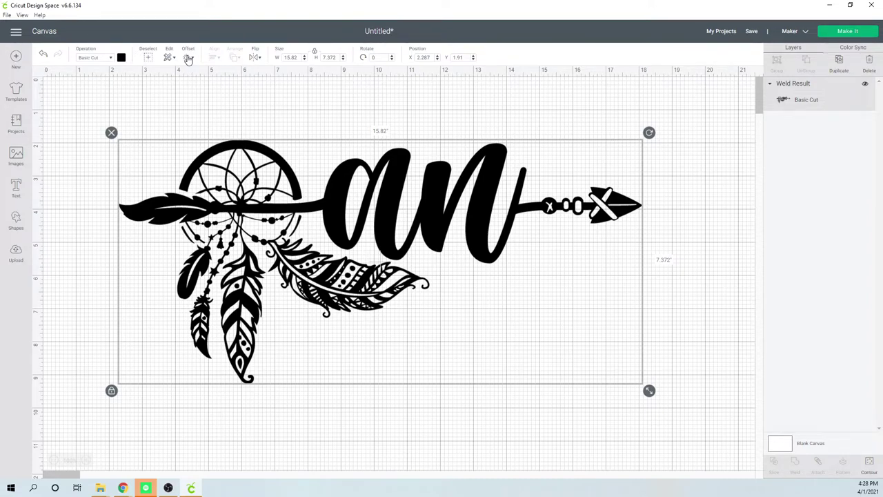
- Review the Design Space settings from the main menu and return to the canvas
click(16, 33)
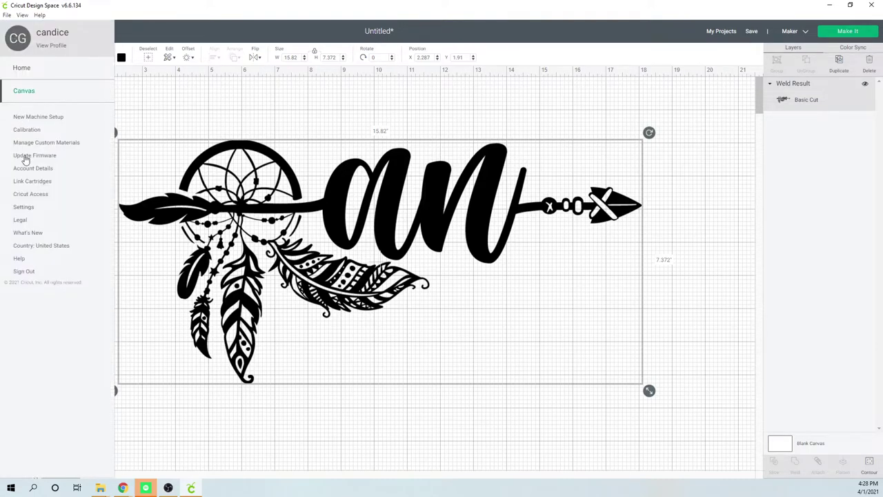
click(23, 207)
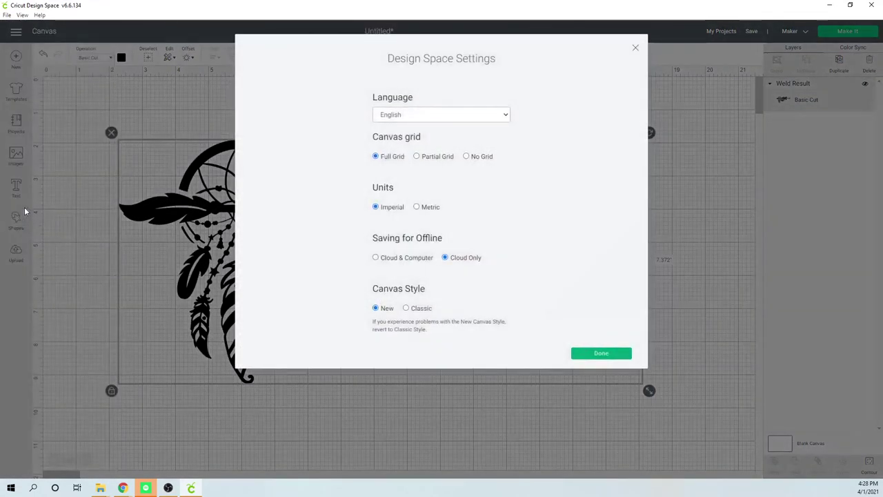
click(598, 353)
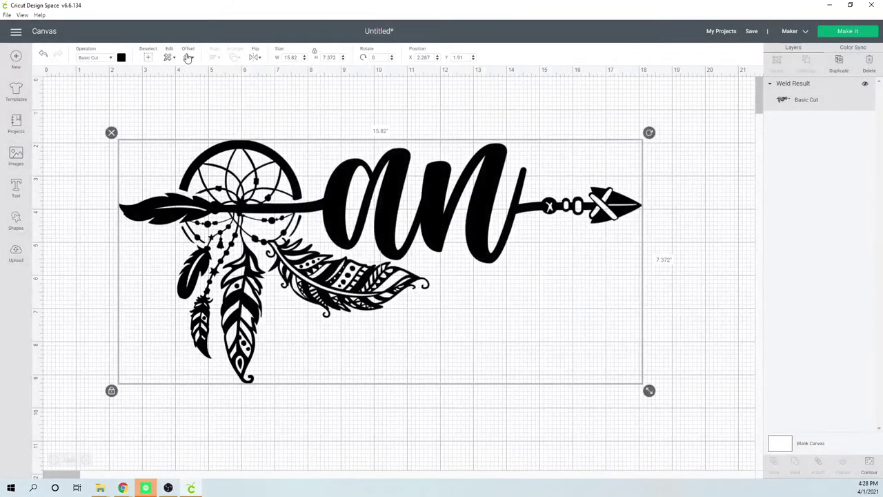
- Apply a 0.25 in rounded offset to the welded design, then select both layers
click(187, 59)
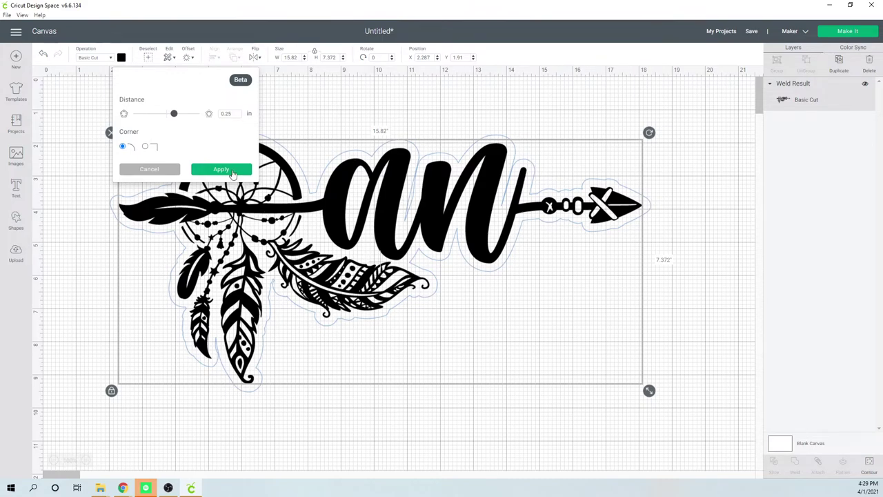
click(221, 170)
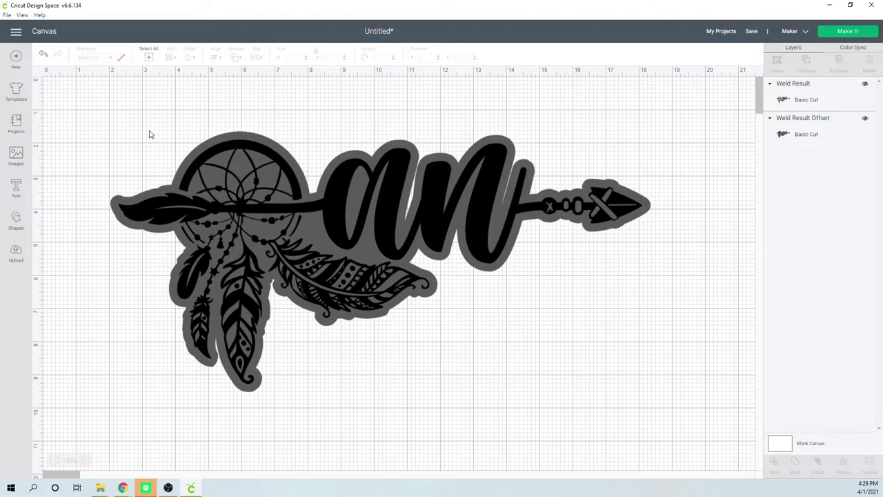
drag(61, 144, 285, 223)
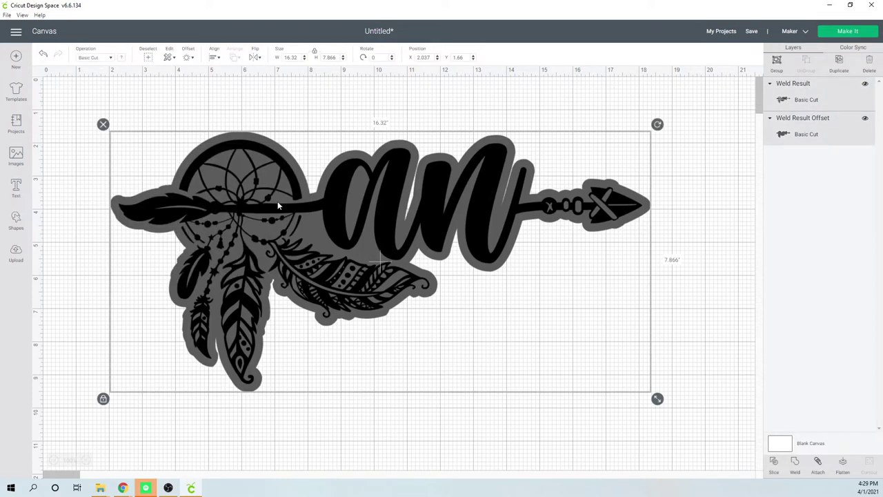
- Offset the design and its first offset by 0.222 in with Weld Offsets on
click(188, 58)
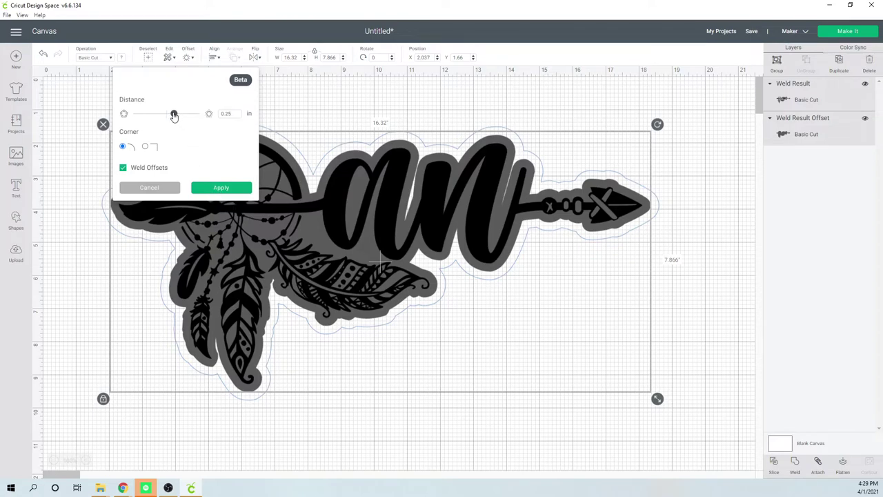
drag(174, 114, 172, 115)
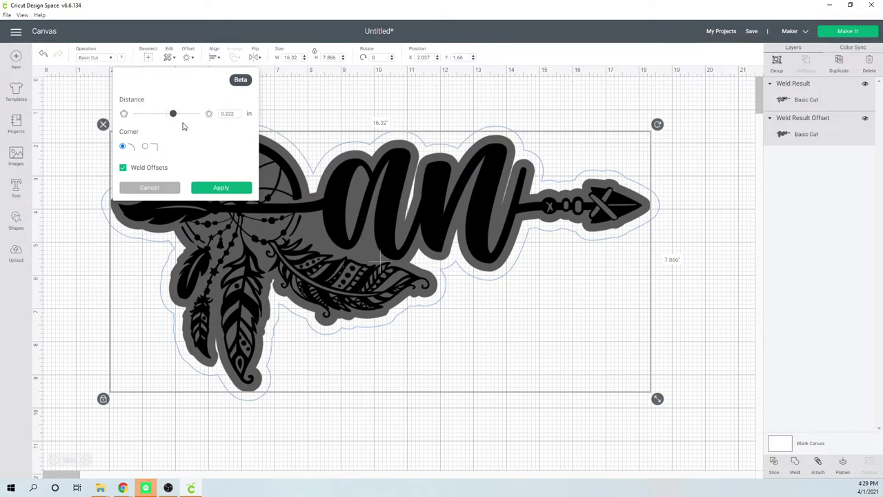
click(173, 114)
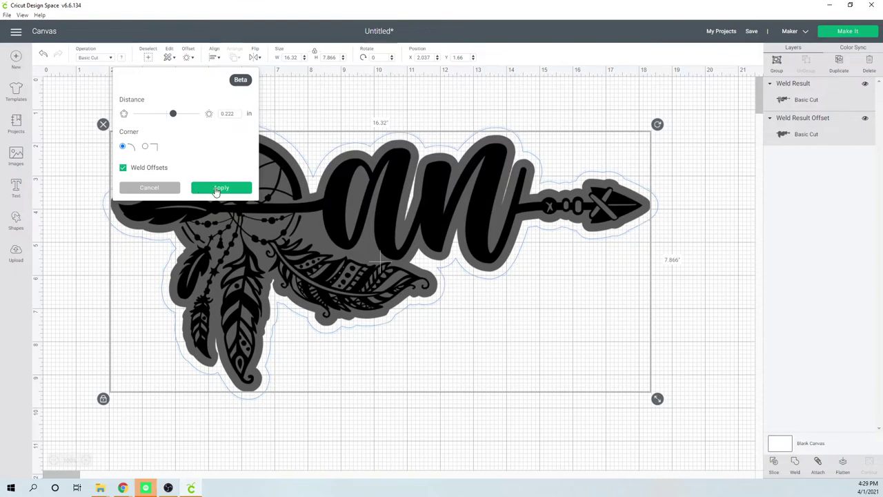
click(216, 191)
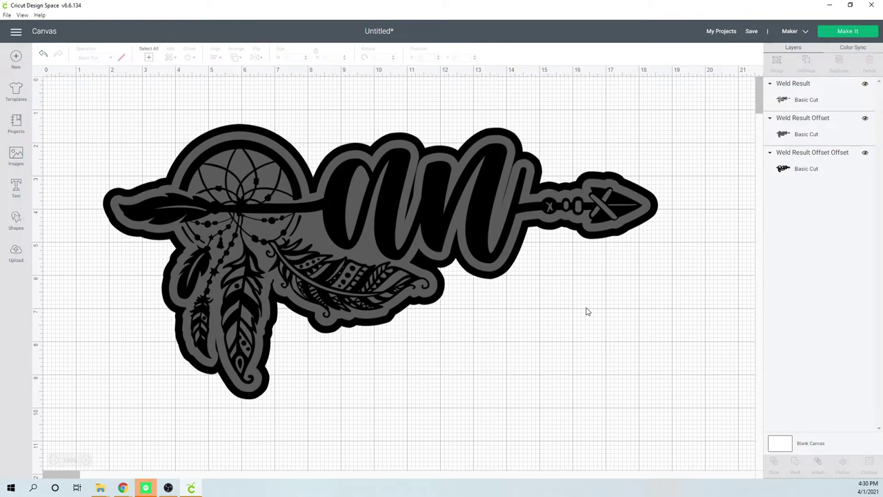
- Colour the Weld Result pale yellow, the middle offset white, and the outer offset gold
click(807, 168)
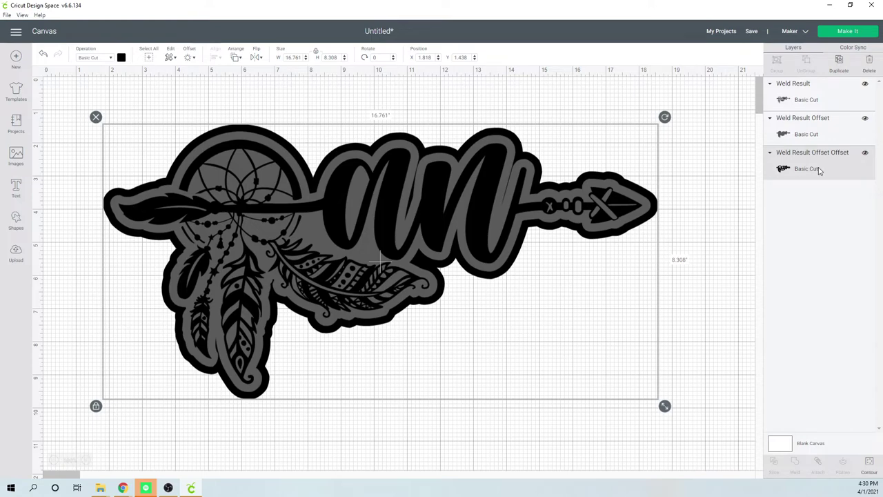
click(121, 58)
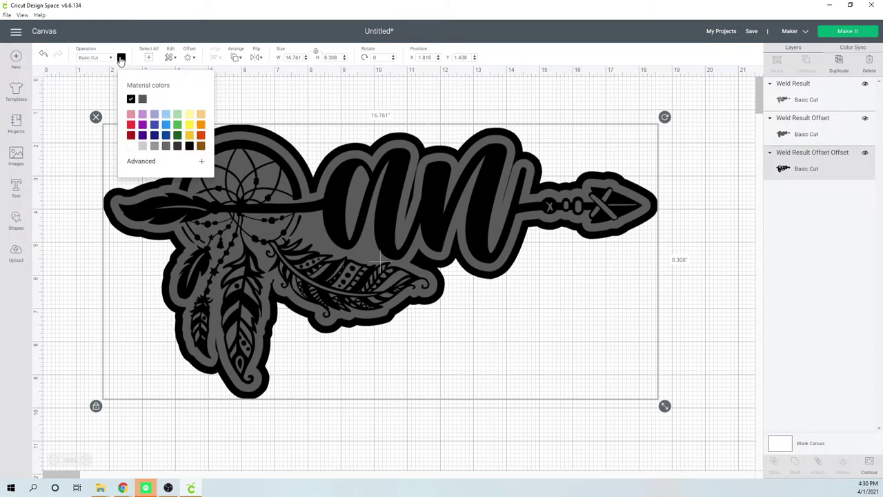
click(189, 115)
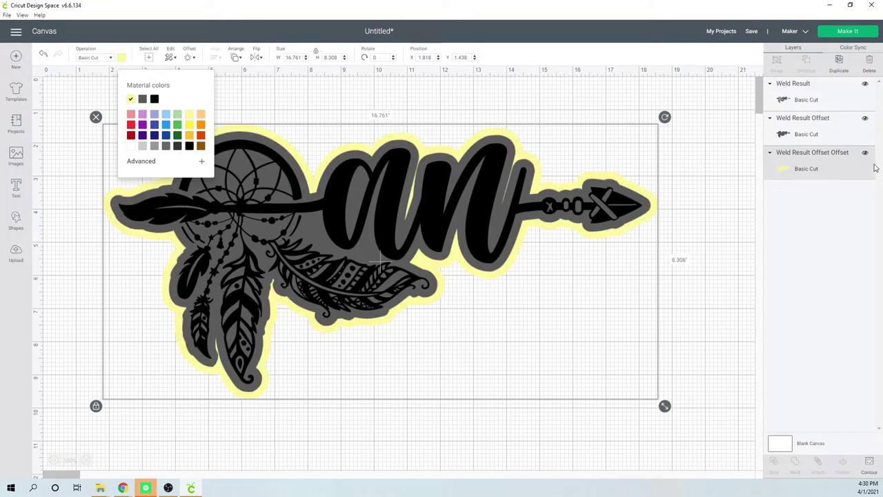
click(833, 103)
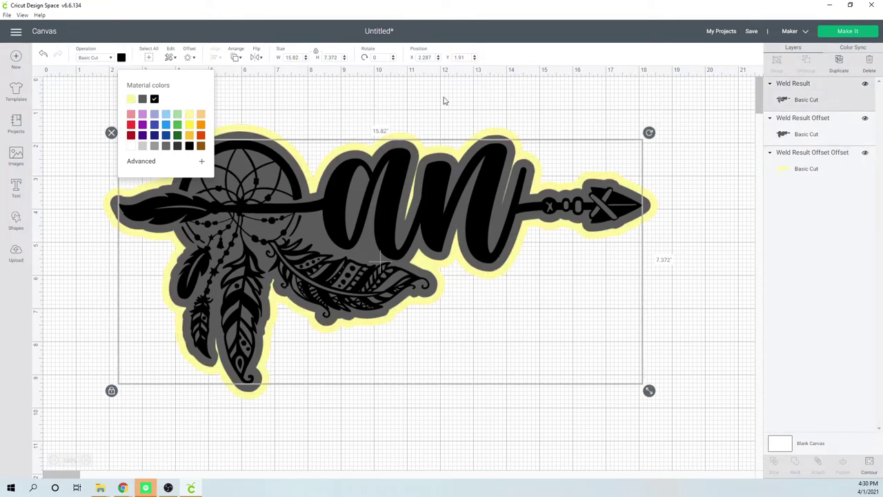
click(130, 101)
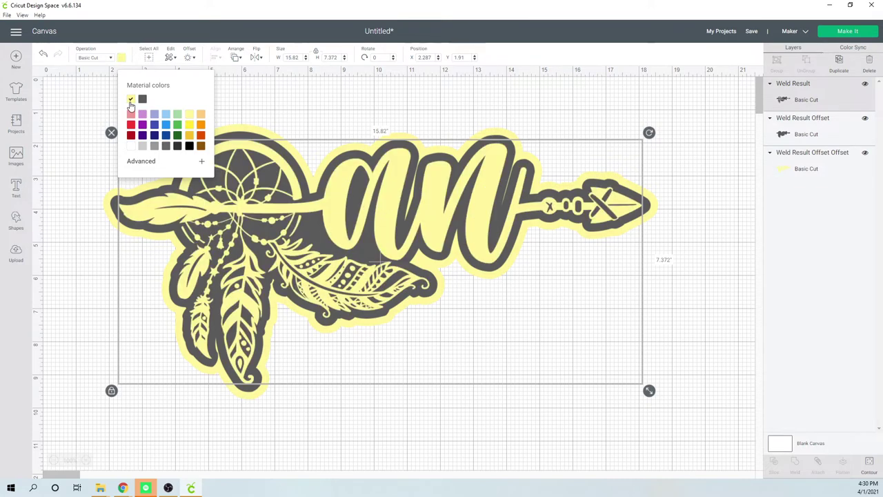
click(808, 170)
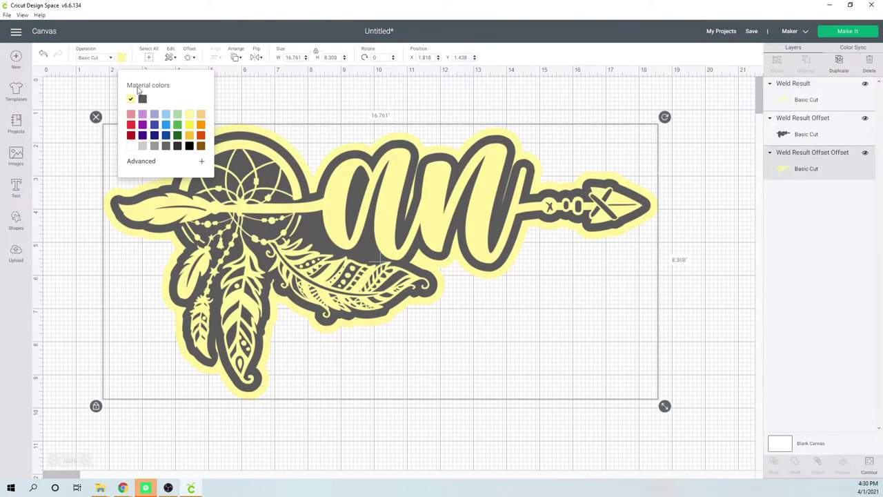
click(189, 136)
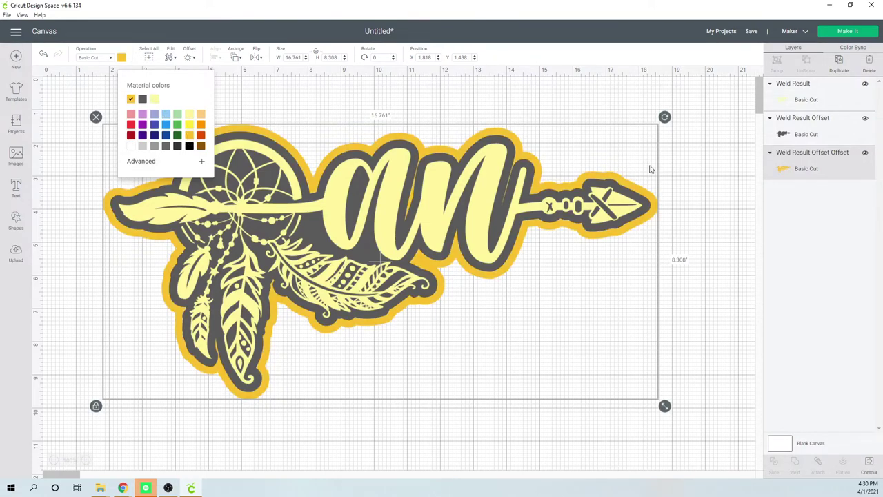
click(808, 140)
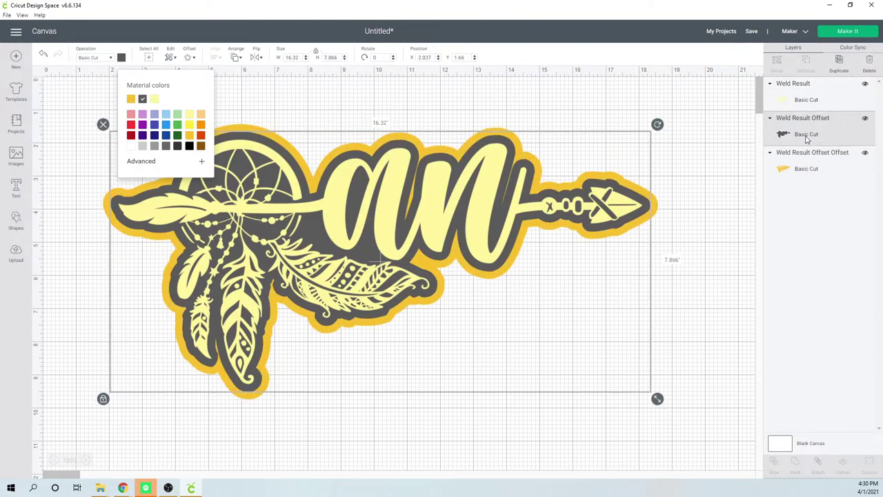
click(131, 147)
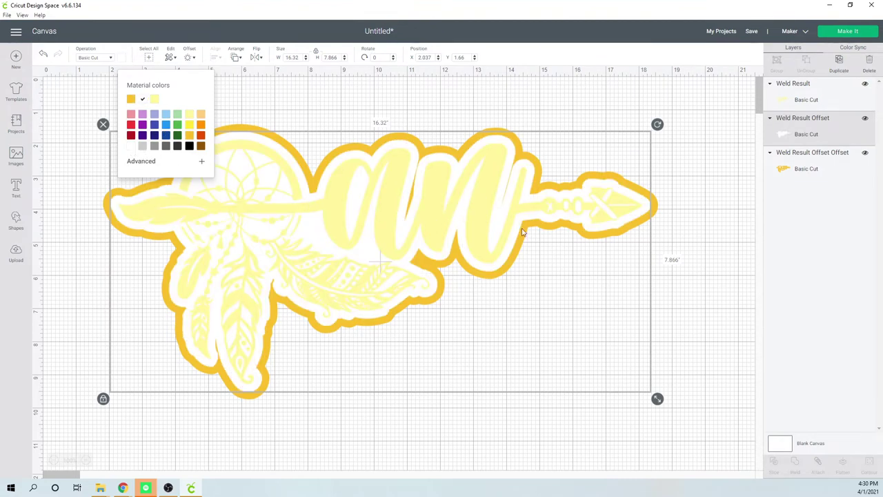
click(690, 311)
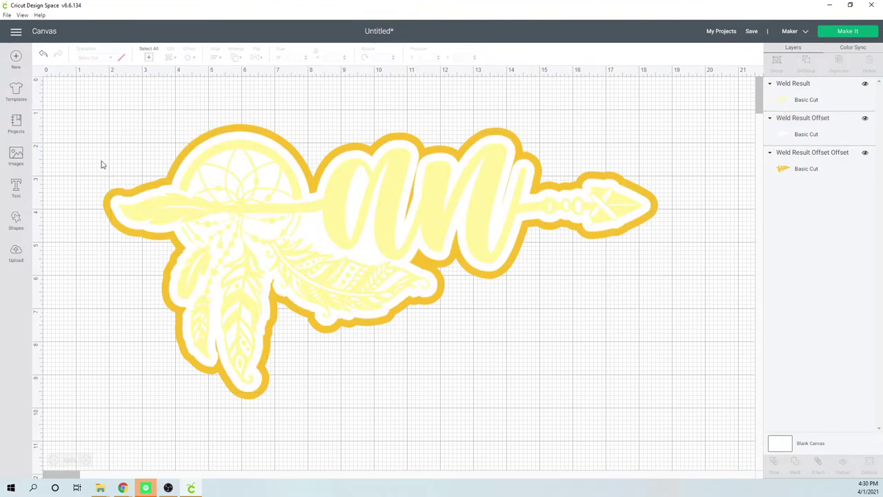
- Set all three layers' width to 23.5 in, then height to 11.5 in, giving 23.201 × 11.5 in
drag(86, 154, 379, 292)
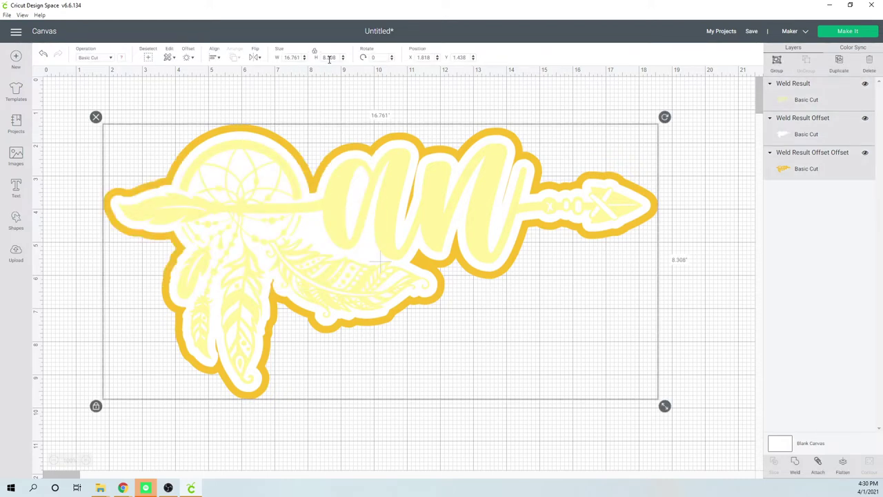
click(296, 57)
text(23.5)
key(Tab)
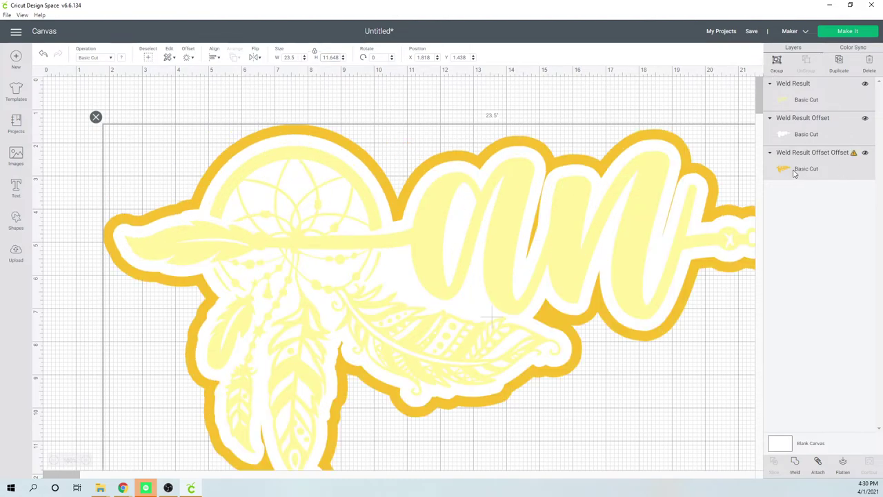
click(53, 460)
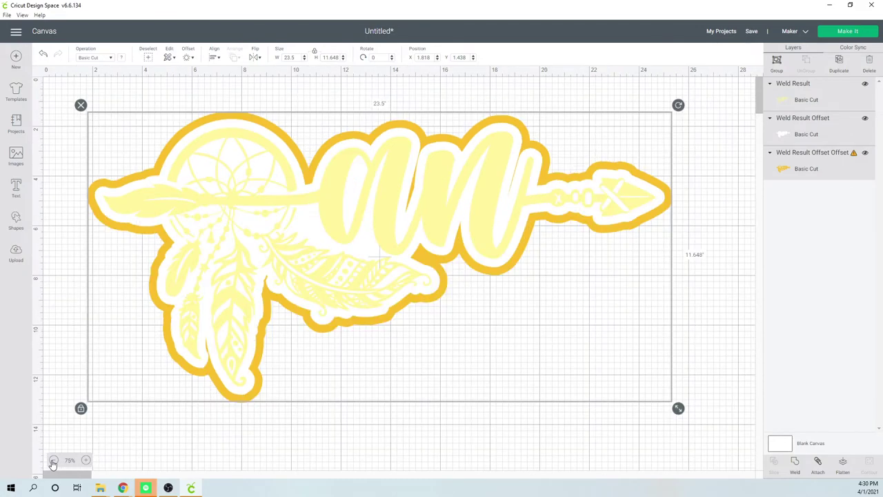
click(427, 137)
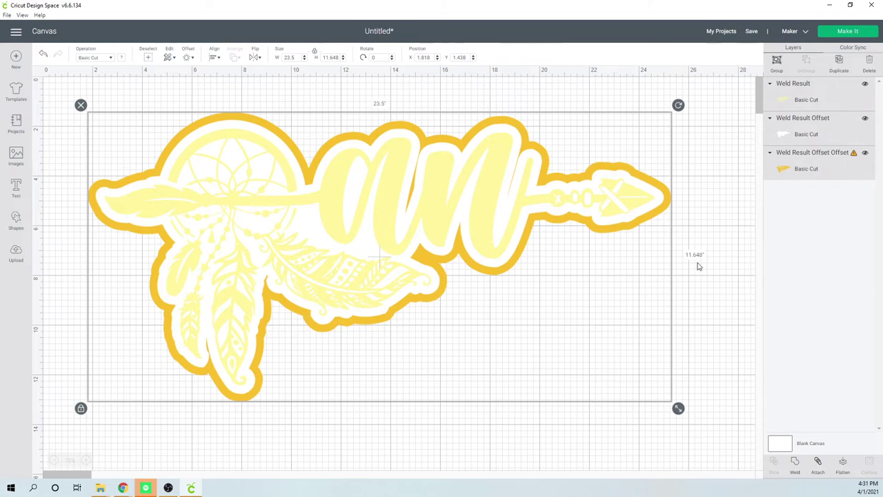
click(333, 57)
text(11.5)
key(Tab)
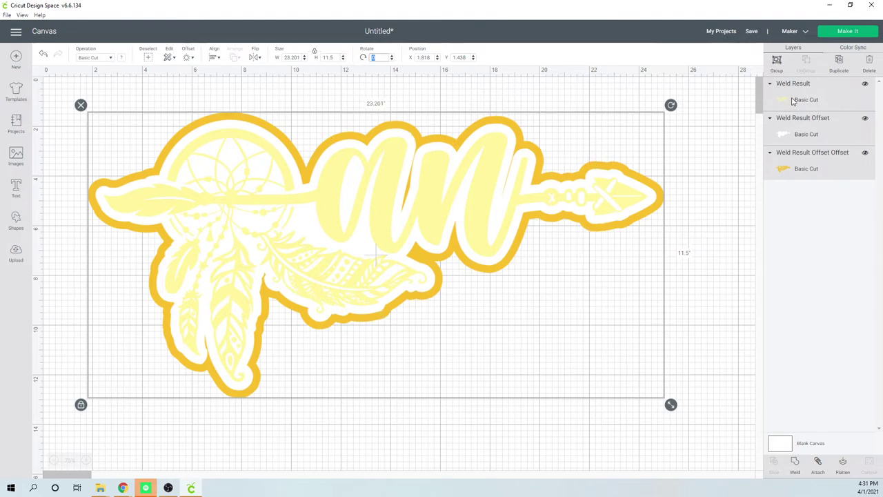
- Continue past the size warning and review cutting mats 1 and 2 in Prepare
click(710, 217)
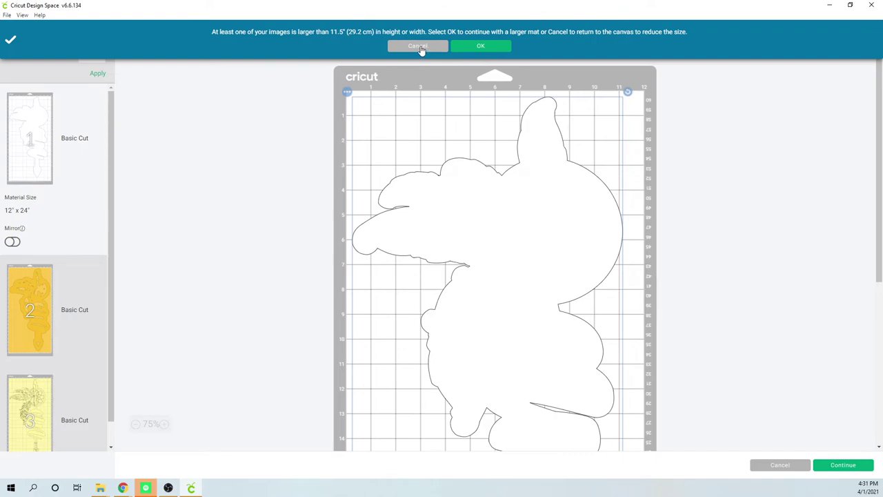
click(495, 53)
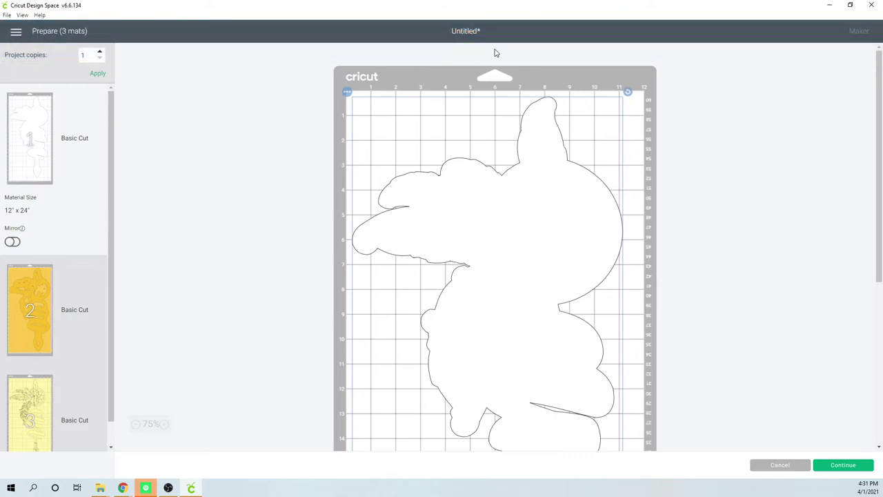
scroll(476, 214, down, 8)
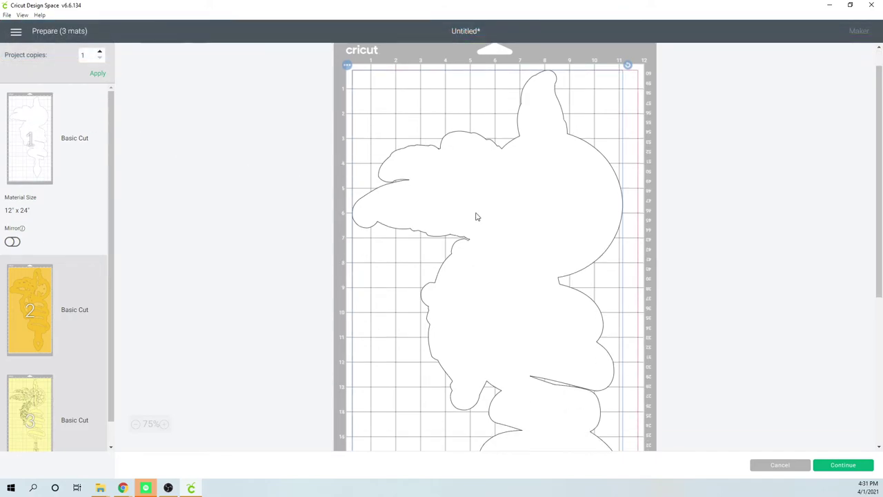
scroll(476, 216, down, 1)
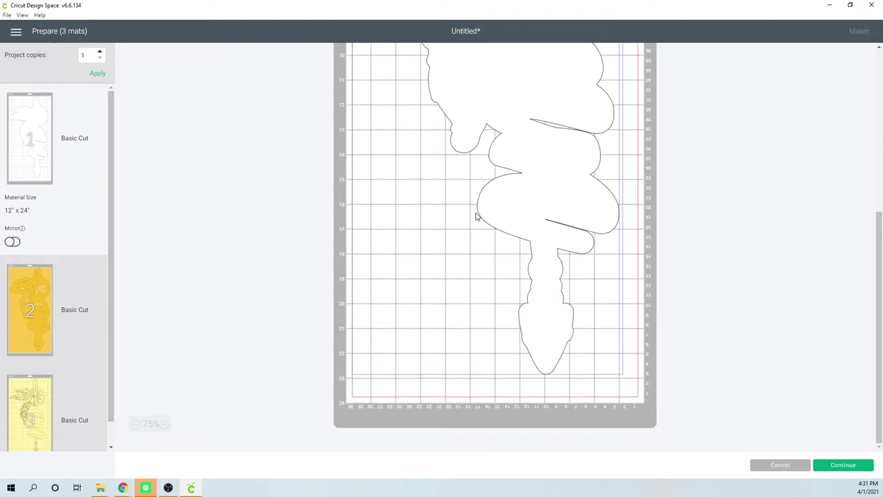
scroll(475, 216, up, 6)
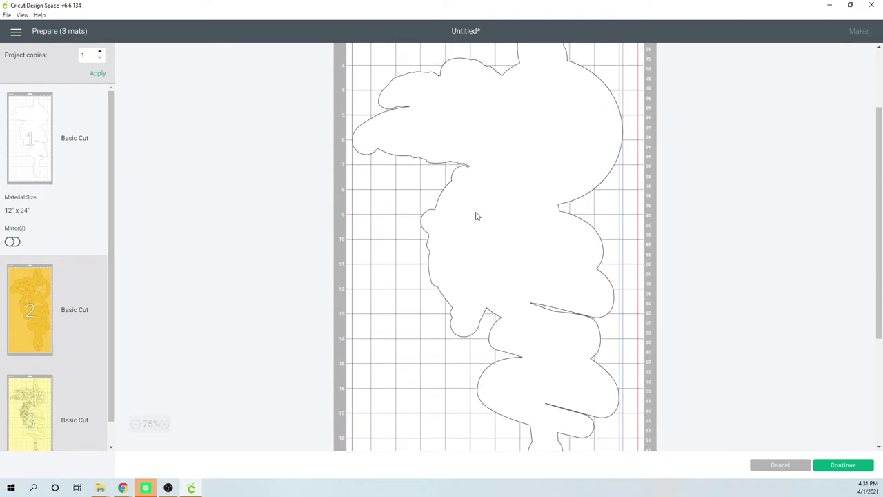
scroll(491, 160, down, 6)
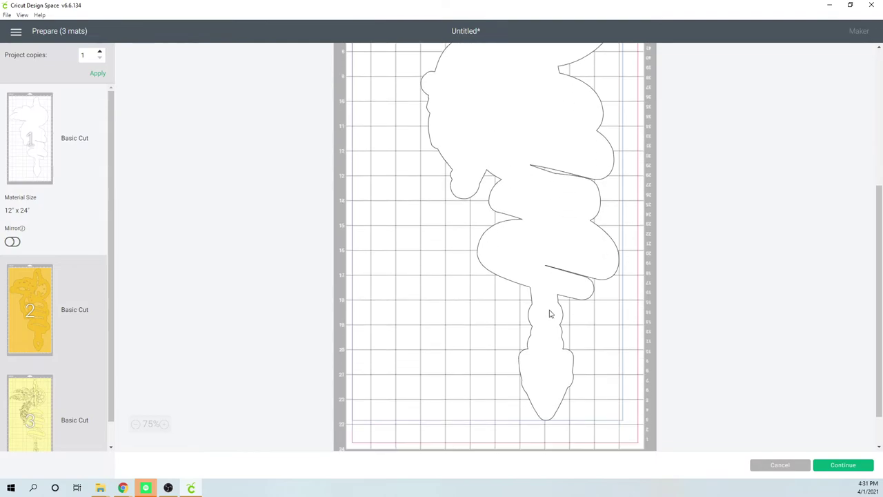
scroll(591, 184, up, 8)
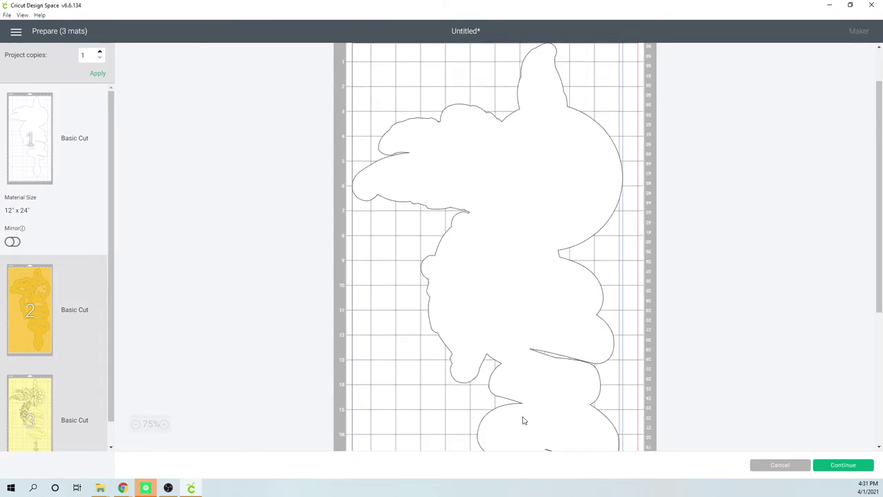
click(25, 308)
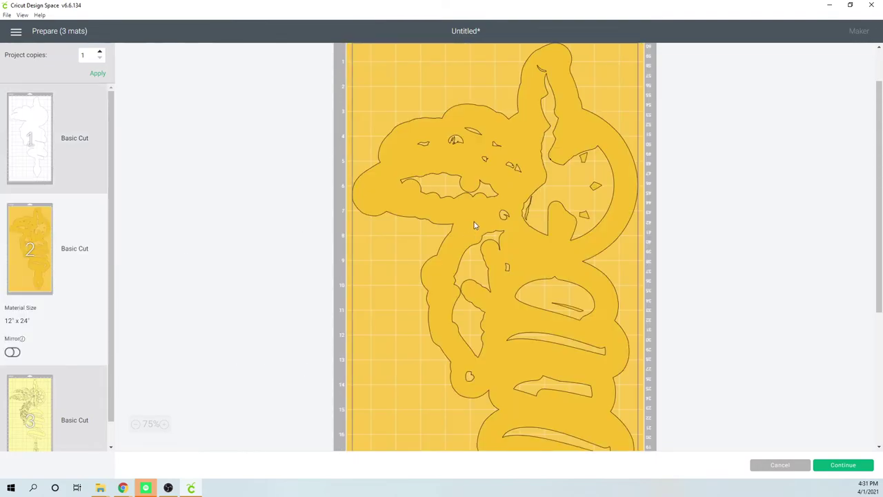
scroll(474, 225, down, 9)
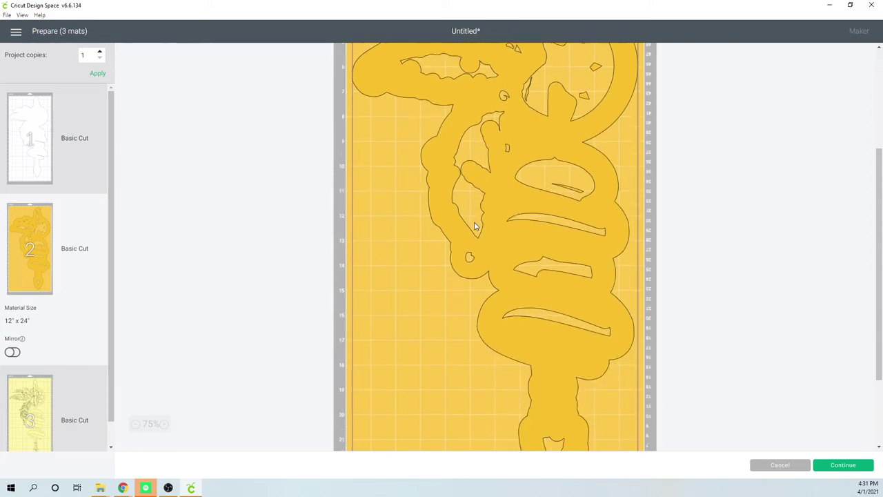
scroll(477, 226, up, 5)
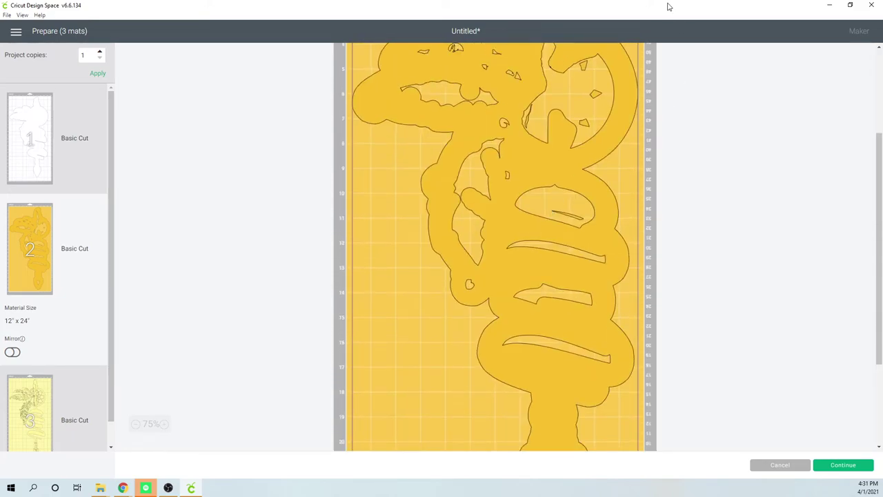
scroll(487, 105, up, 2)
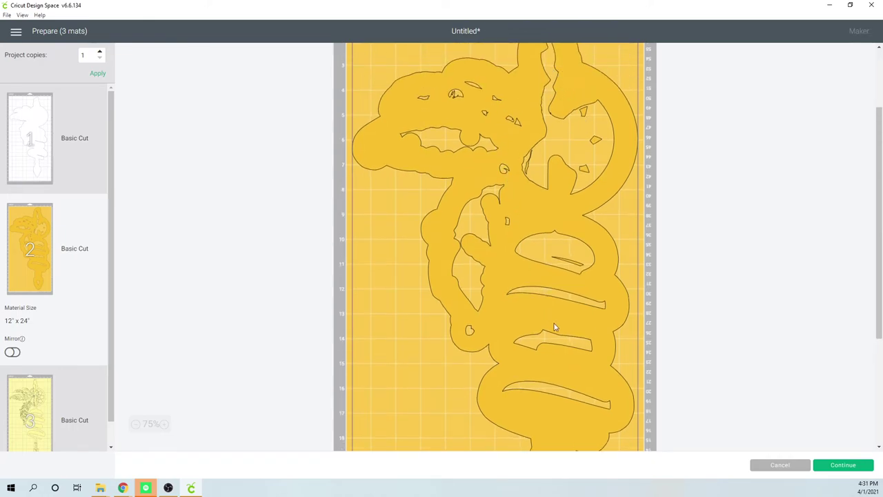
scroll(556, 326, down, 8)
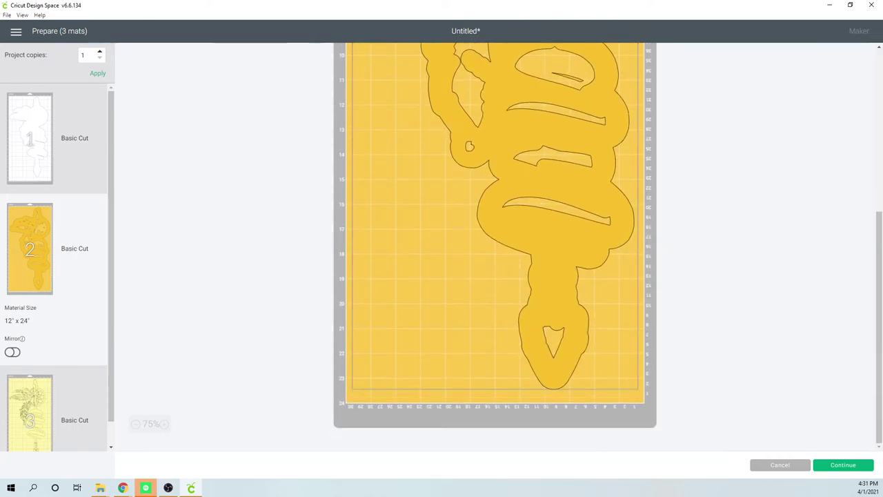
- Review mat 3, turn Mirror on for it, and return to the canvas
click(38, 416)
scroll(456, 226, up, 1)
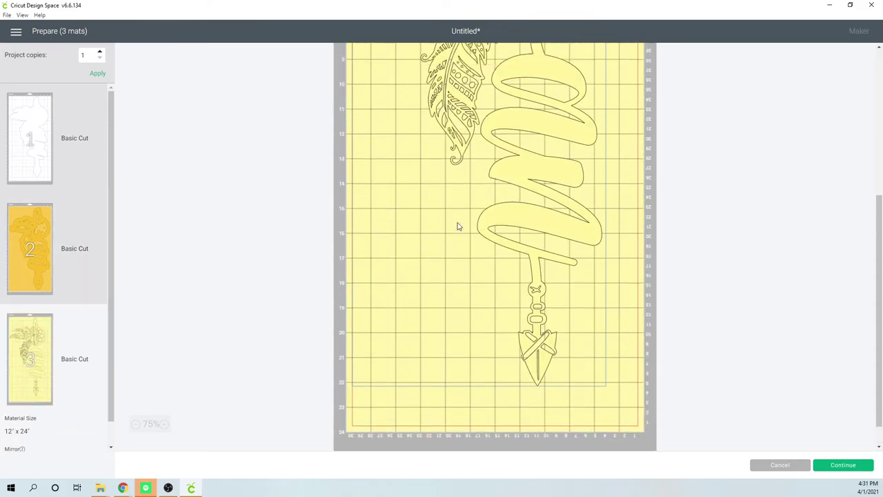
scroll(457, 226, up, 10)
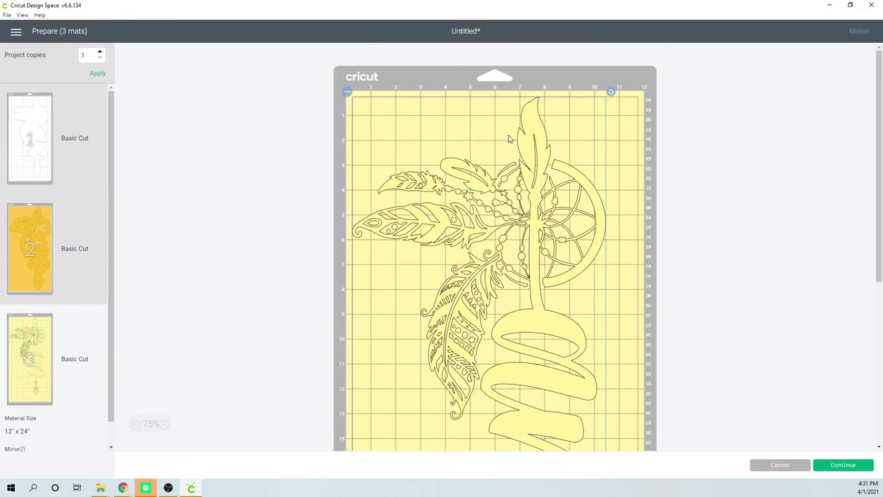
scroll(545, 232, down, 4)
scroll(69, 356, down, 1)
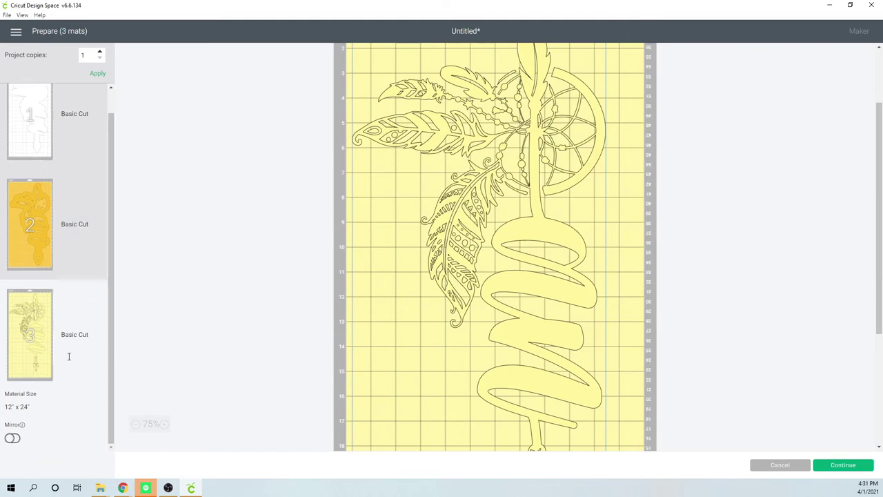
click(16, 441)
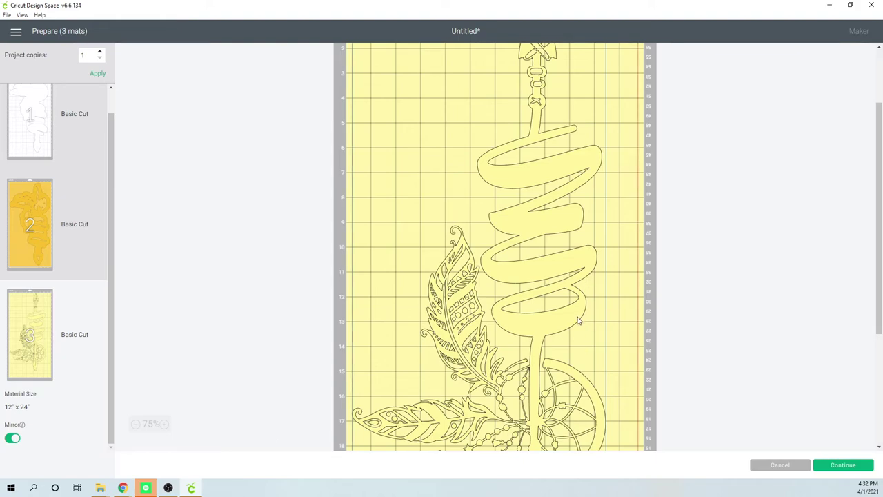
click(786, 467)
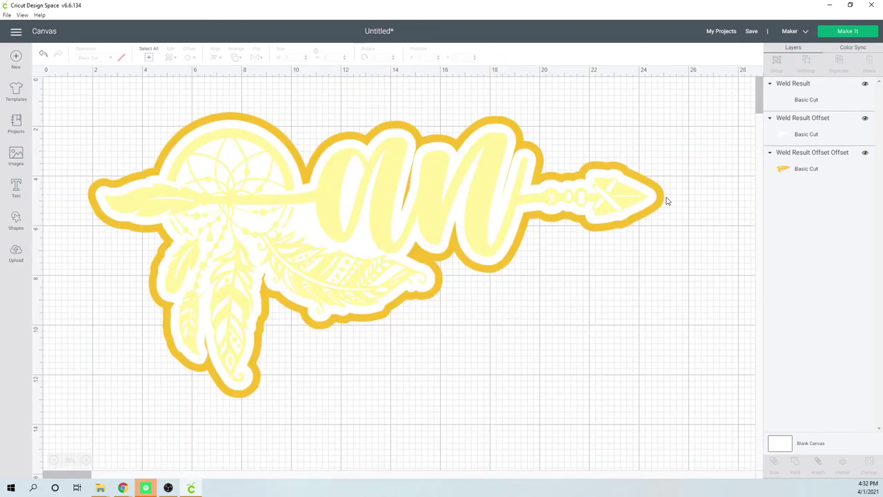
- Move the gold outer offset down and away from the pale yellow design
drag(666, 200, 686, 345)
scroll(573, 282, down, 5)
drag(521, 296, 636, 317)
- Hide all inner contours of the gold offset, keeping only its outer outline as one solid shape
click(656, 263)
click(868, 460)
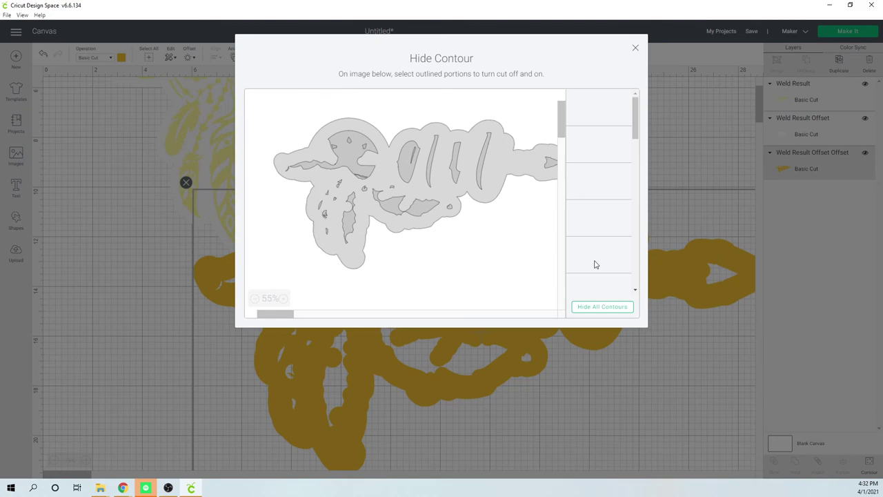
click(600, 308)
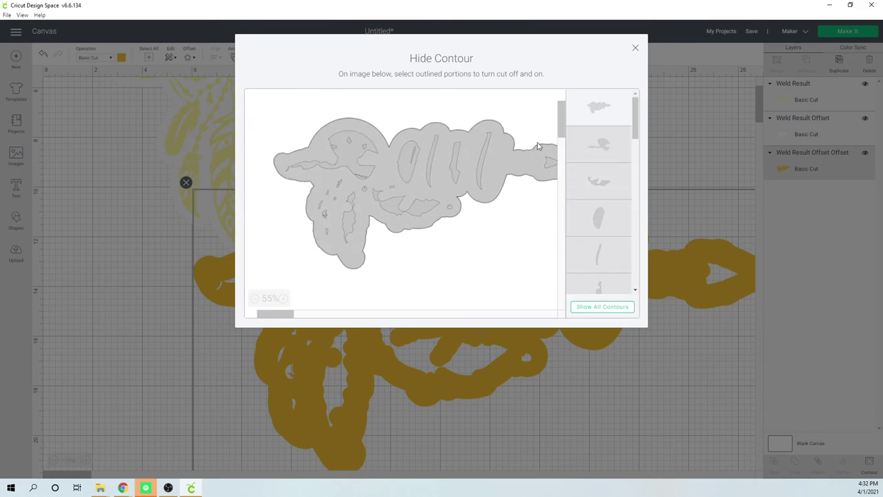
click(604, 105)
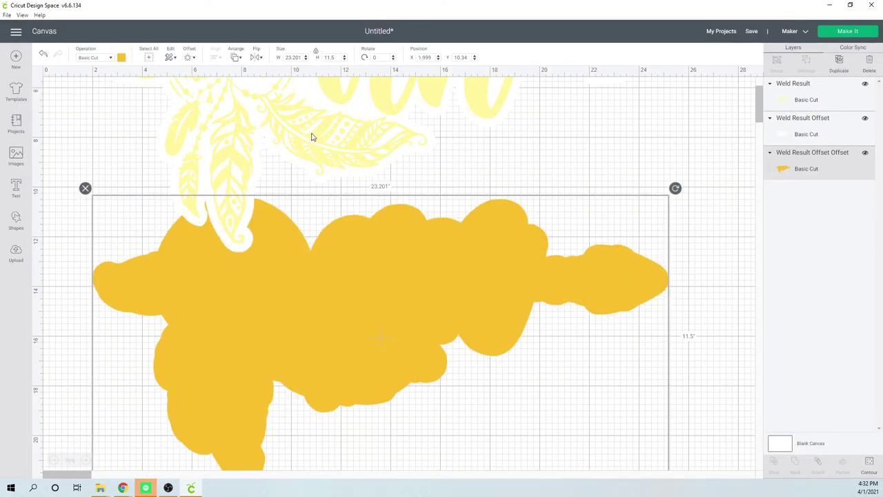
- Center the solid gold offset behind the pale yellow design, forming an even 23.201 × 11.5 in border
drag(367, 337, 346, 226)
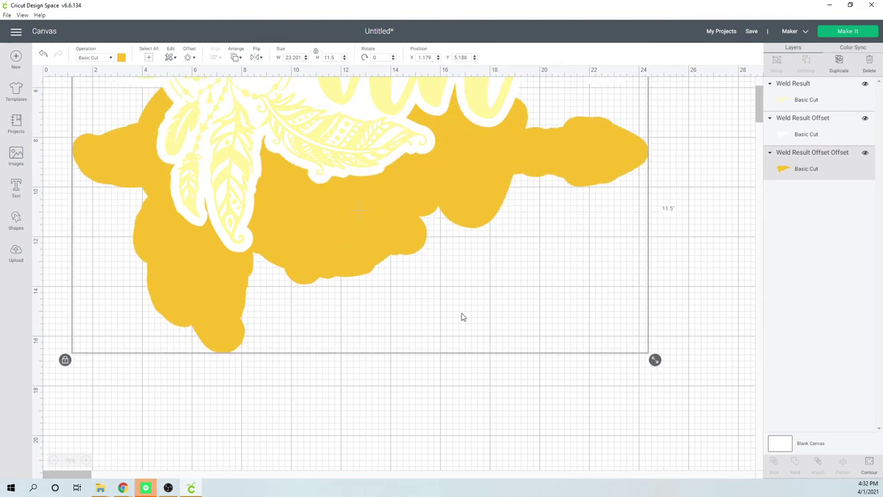
scroll(580, 331, up, 3)
mouse_move(609, 314)
mouse_down()
mouse_move(631, 304)
mouse_move(611, 310)
mouse_up()
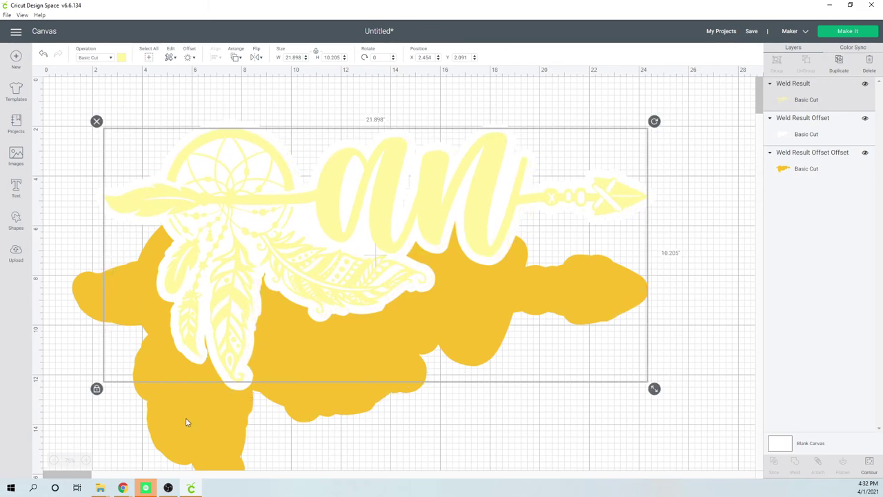
click(185, 441)
drag(200, 396, 202, 353)
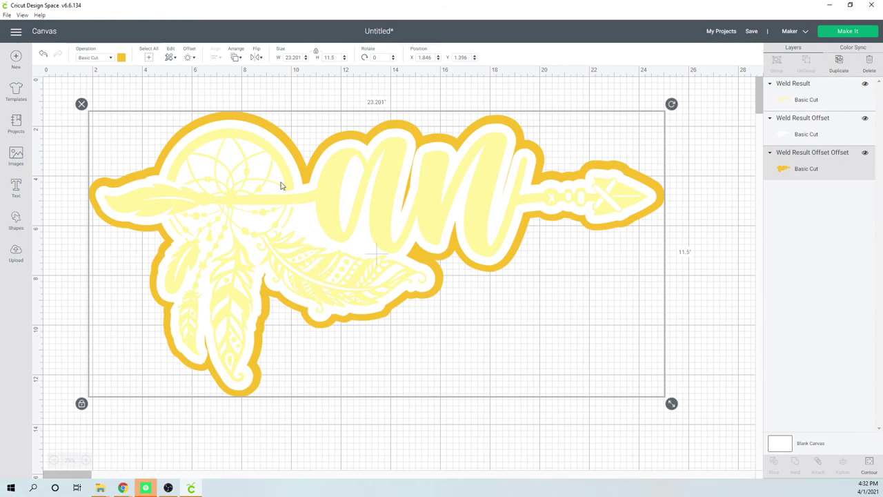
click(693, 332)
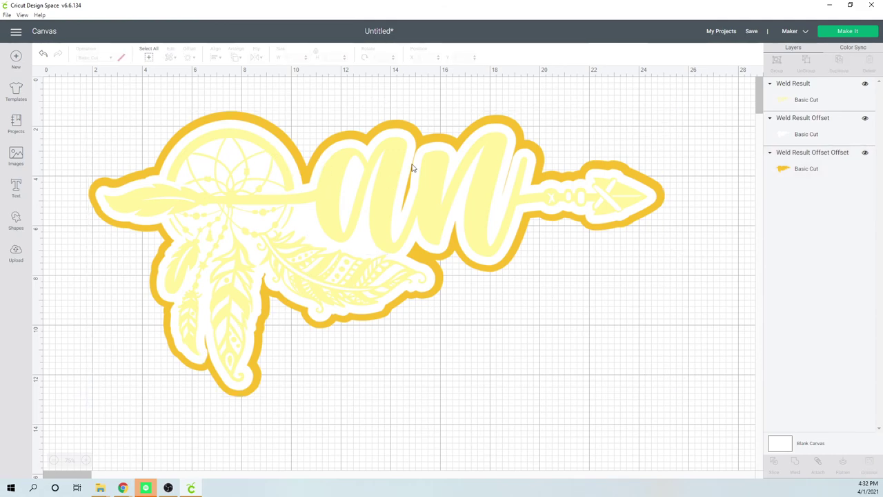